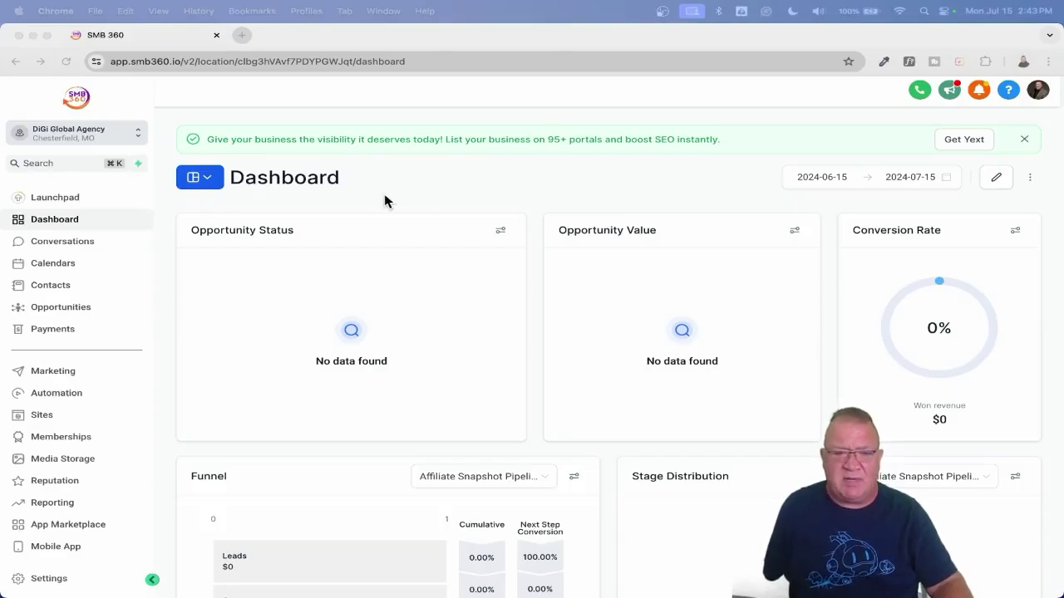
- Open the GHL TEST contact from Contacts and scroll through its General Info and Additional Info sections
click(65, 288)
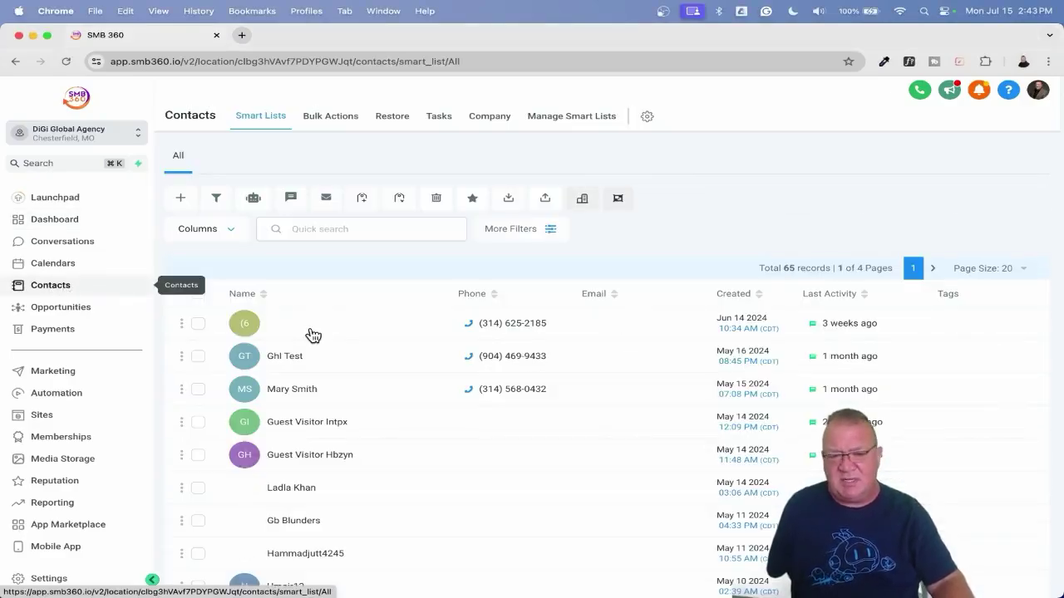
click(297, 357)
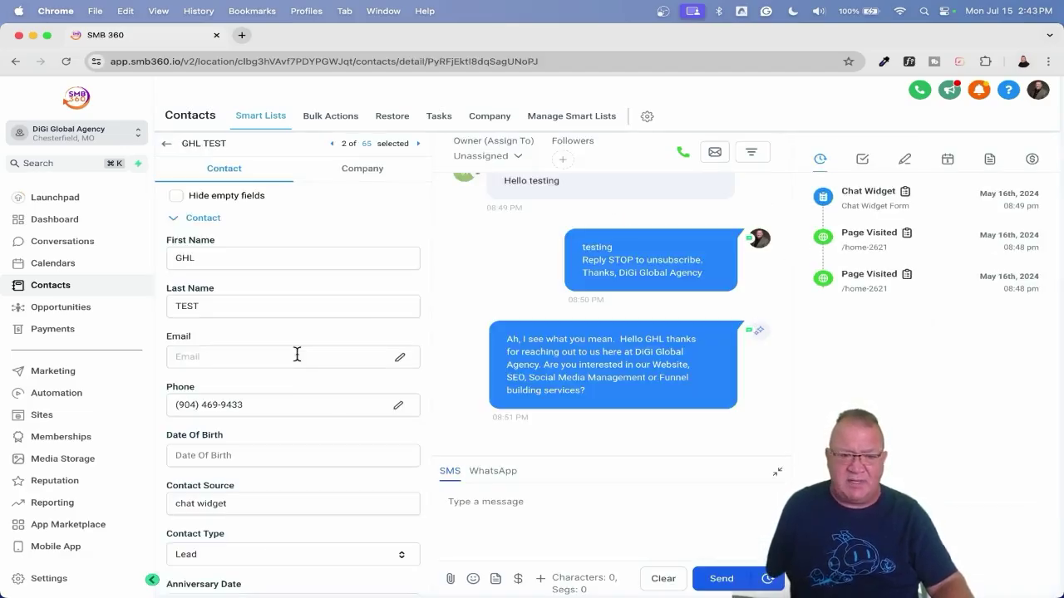
scroll(296, 355, down, 8)
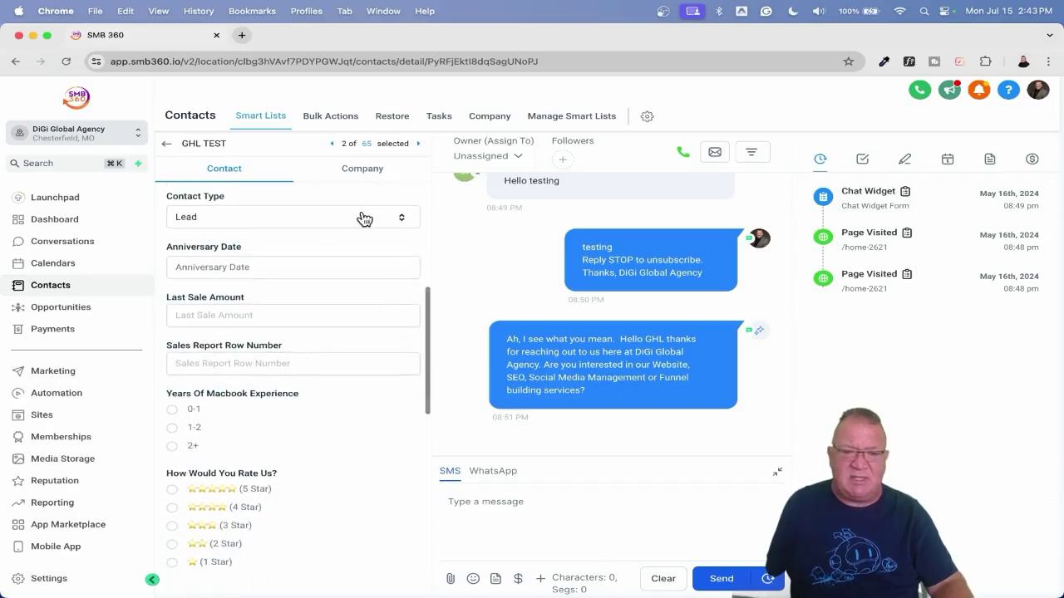
scroll(238, 273, down, 4)
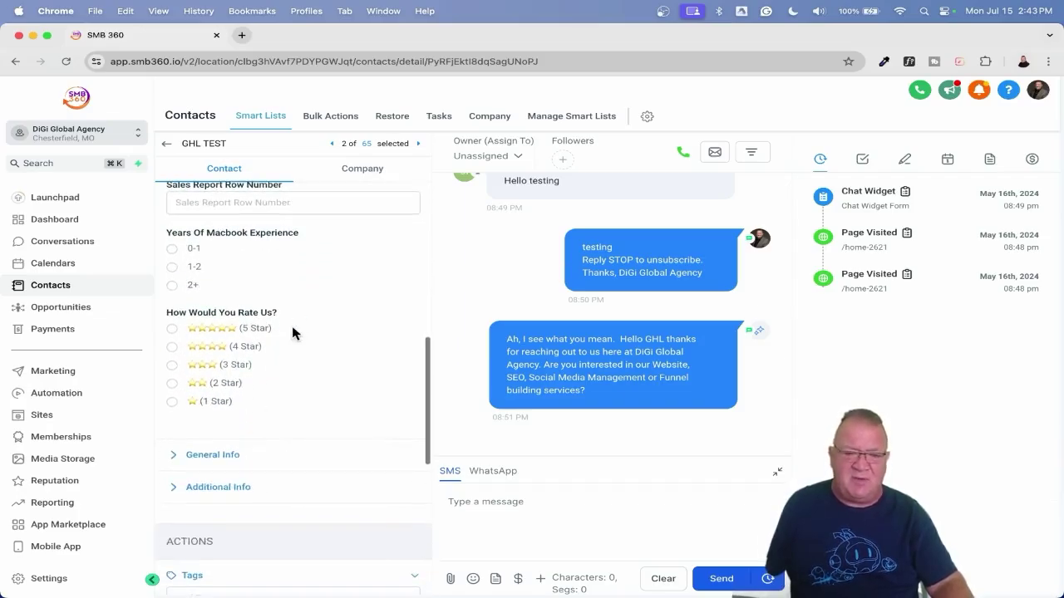
scroll(187, 349, up, 3)
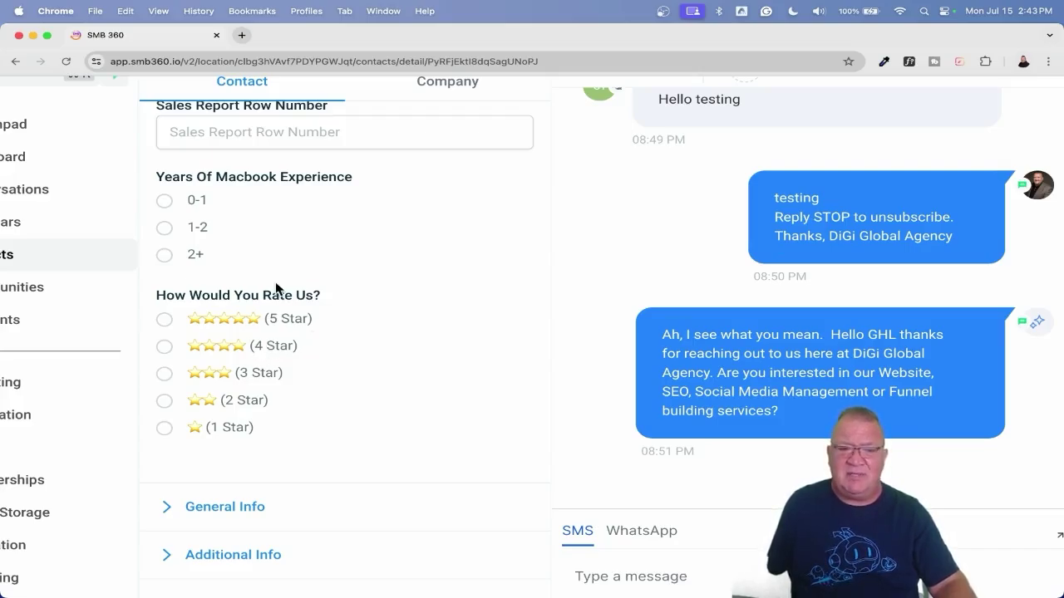
scroll(275, 279, up, 1)
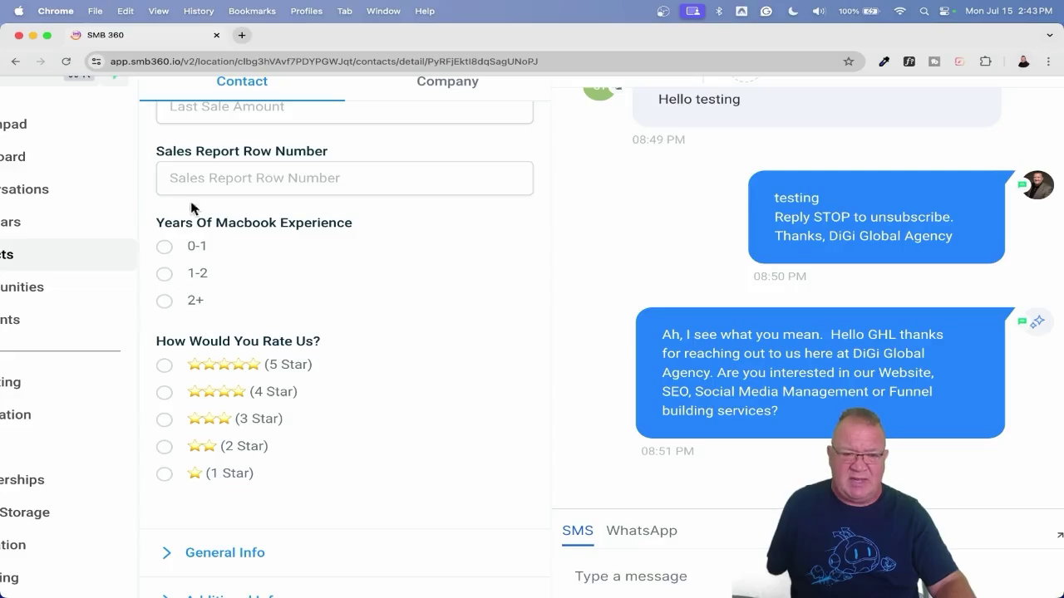
scroll(281, 252, up, 1)
scroll(274, 250, up, 1)
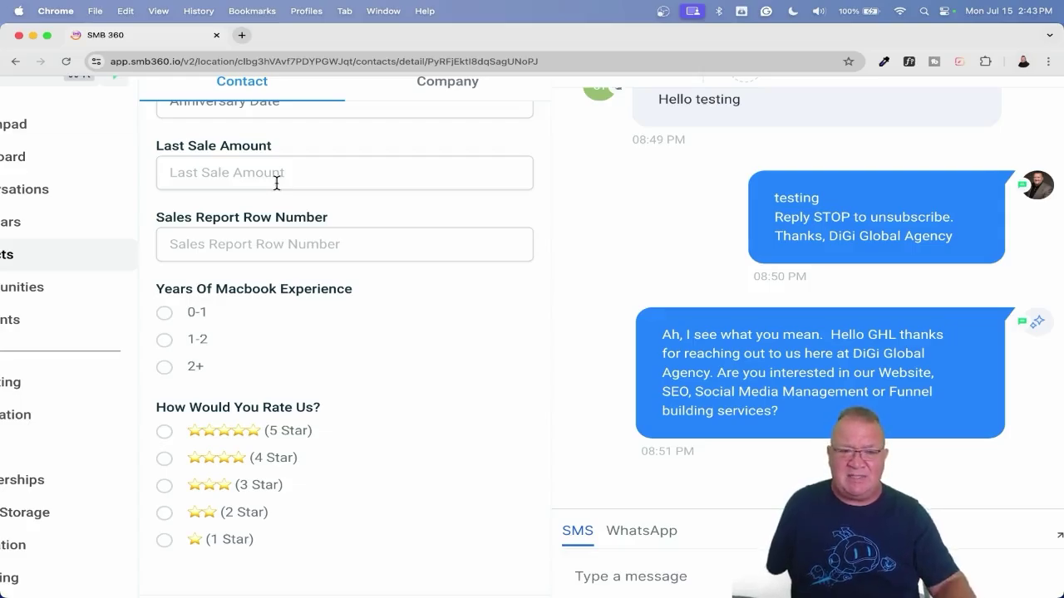
scroll(276, 183, up, 10)
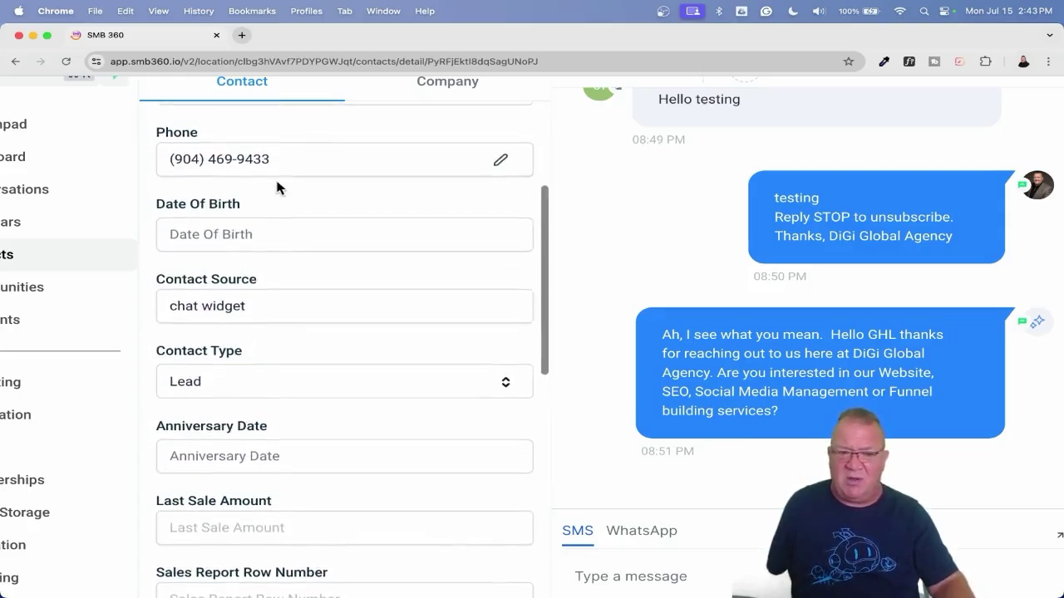
scroll(277, 188, up, 4)
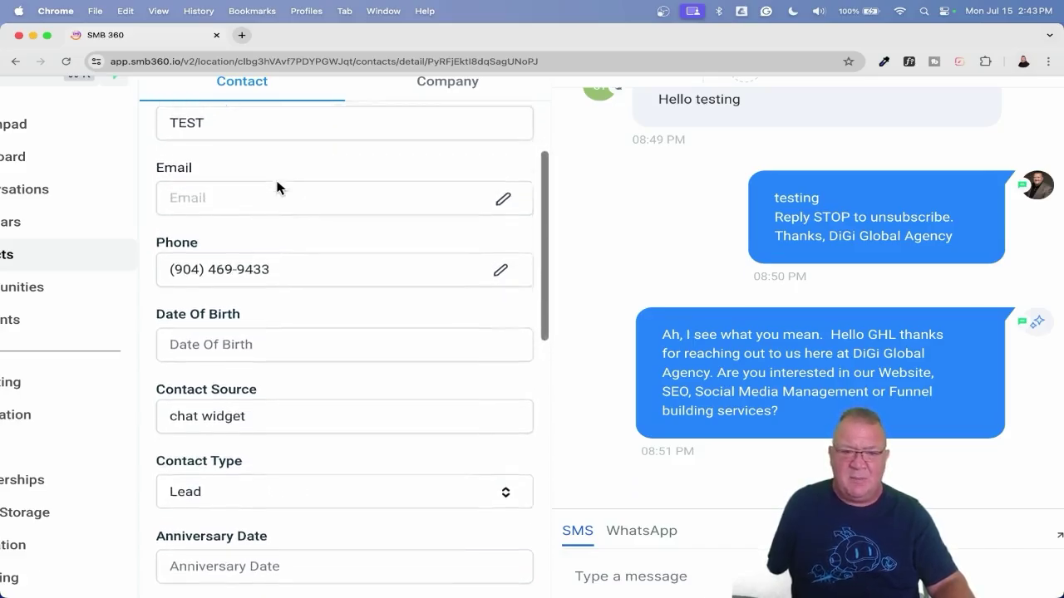
scroll(276, 188, down, 8)
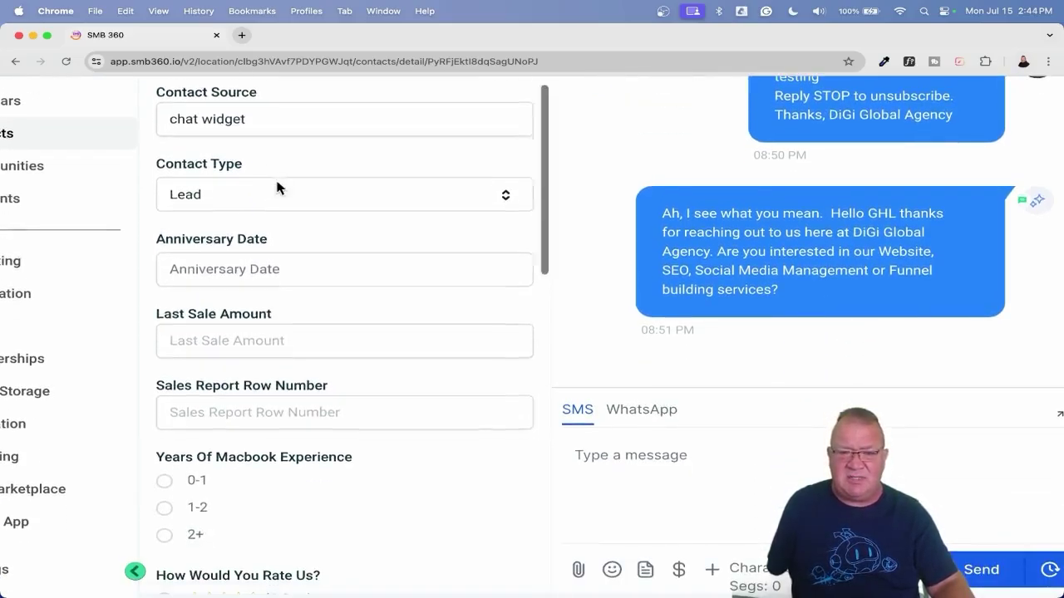
scroll(277, 188, down, 4)
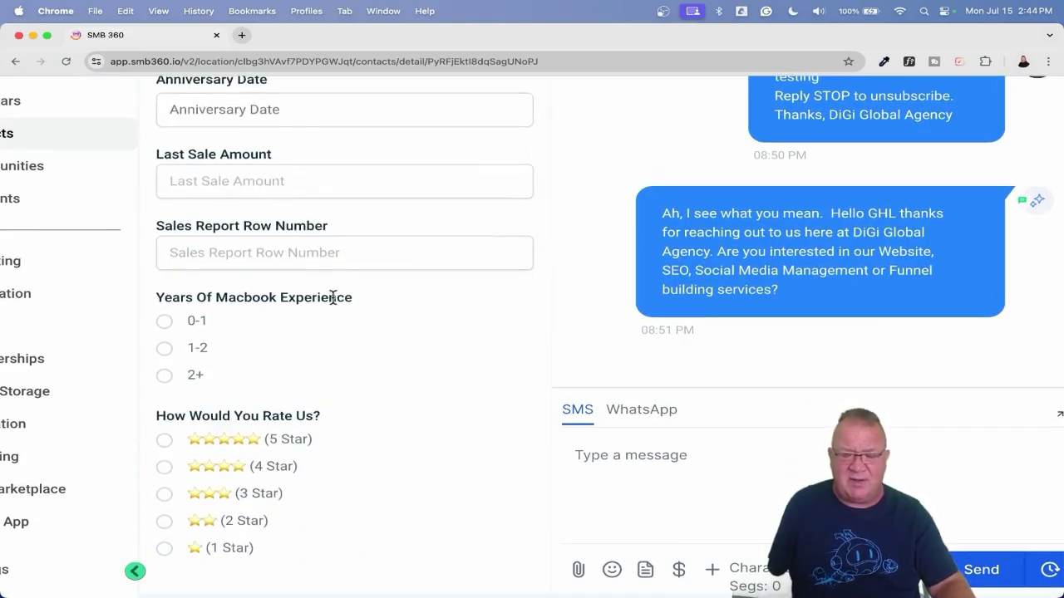
scroll(333, 305, down, 8)
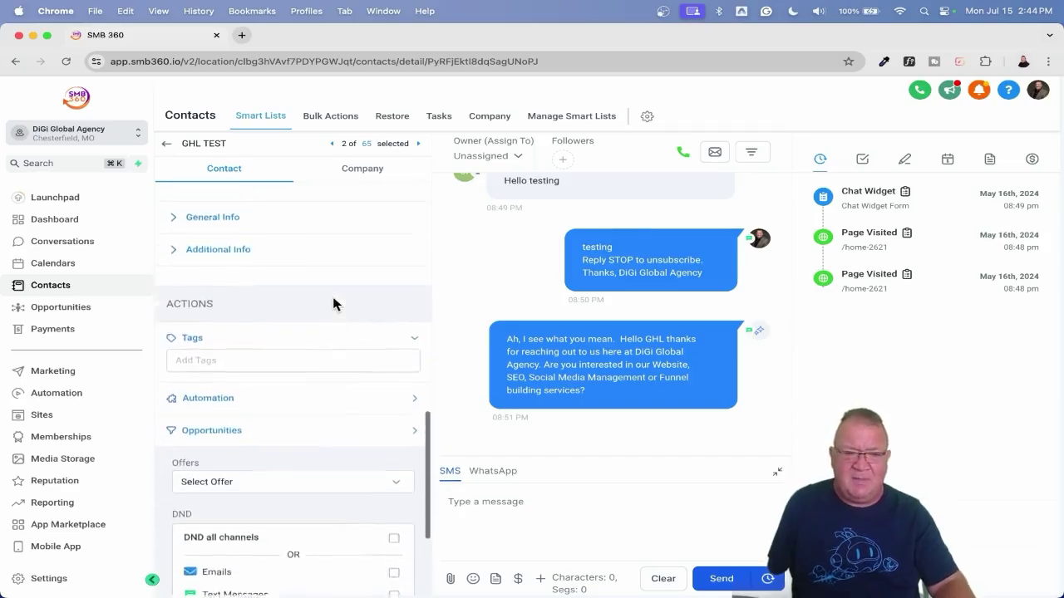
scroll(334, 304, up, 1)
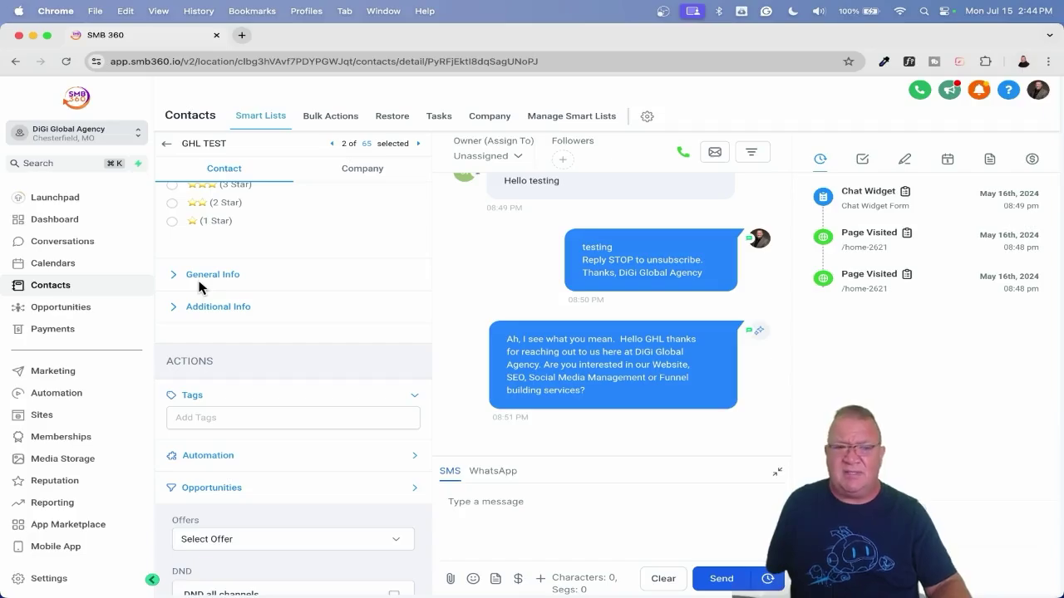
- Go to Settings > Custom Fields to view Contact fields such as First Name, Last Name and Email
click(65, 579)
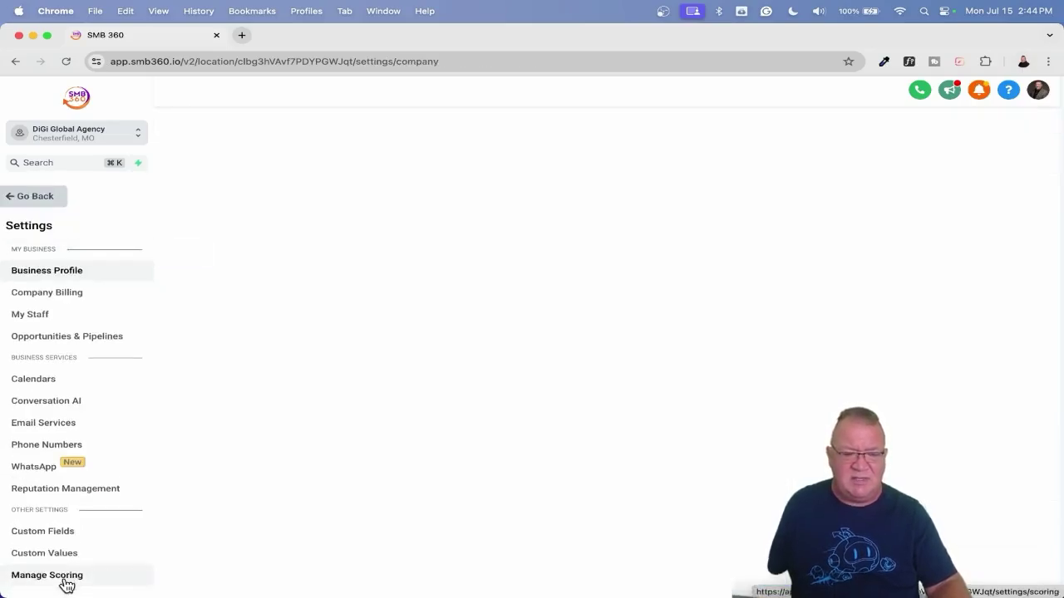
scroll(67, 540, down, 4)
click(60, 363)
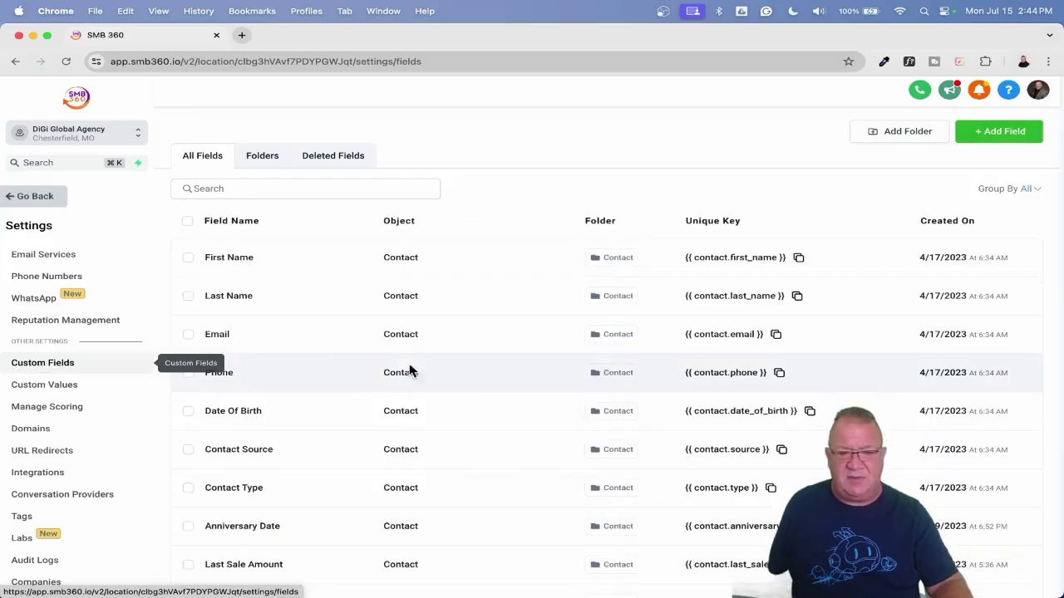
scroll(439, 375, down, 2)
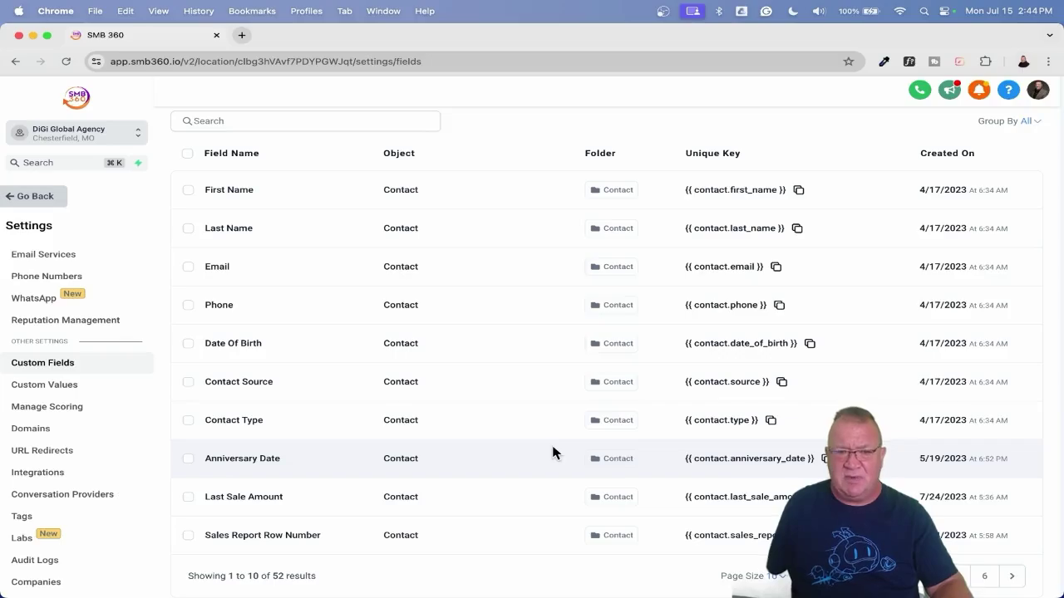
scroll(552, 448, up, 2)
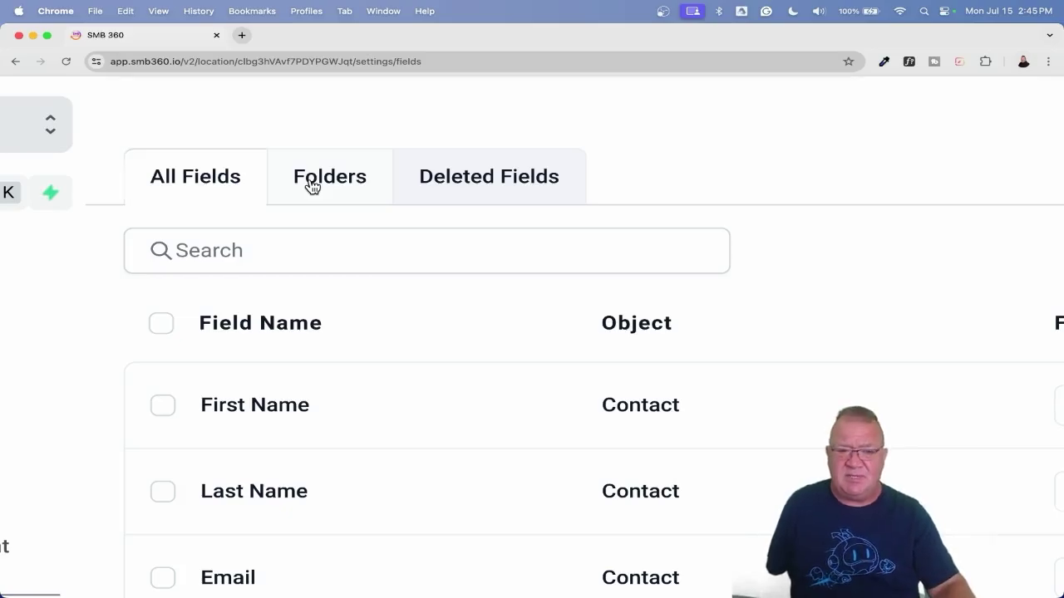
- Show the Folders tab listing Contact (12), General Info (11) and Additional Info (20)
click(322, 179)
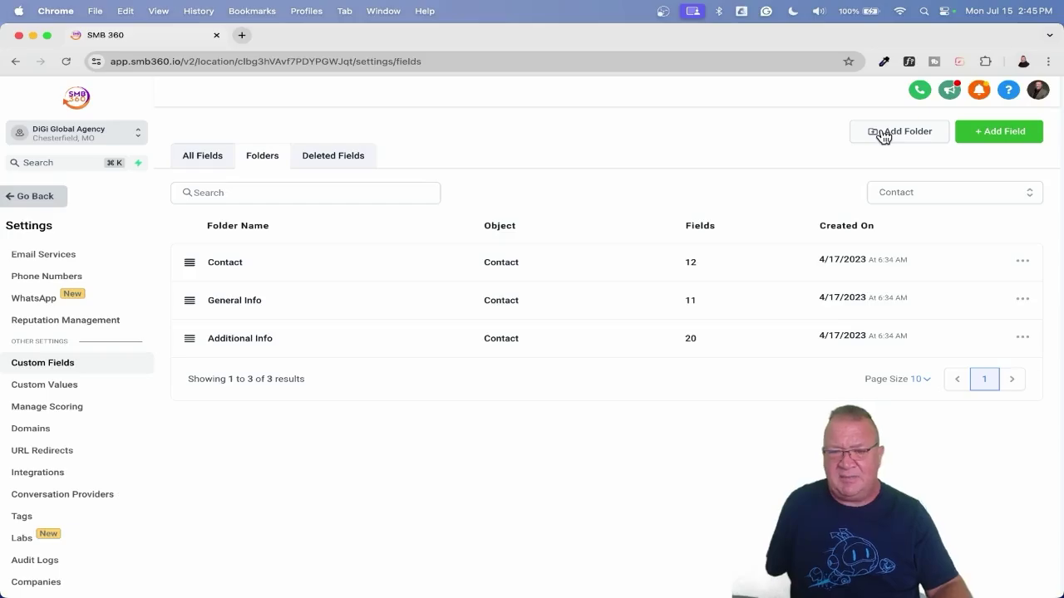
- Start a new folder named 'Google Review' with Contact as its object
click(882, 136)
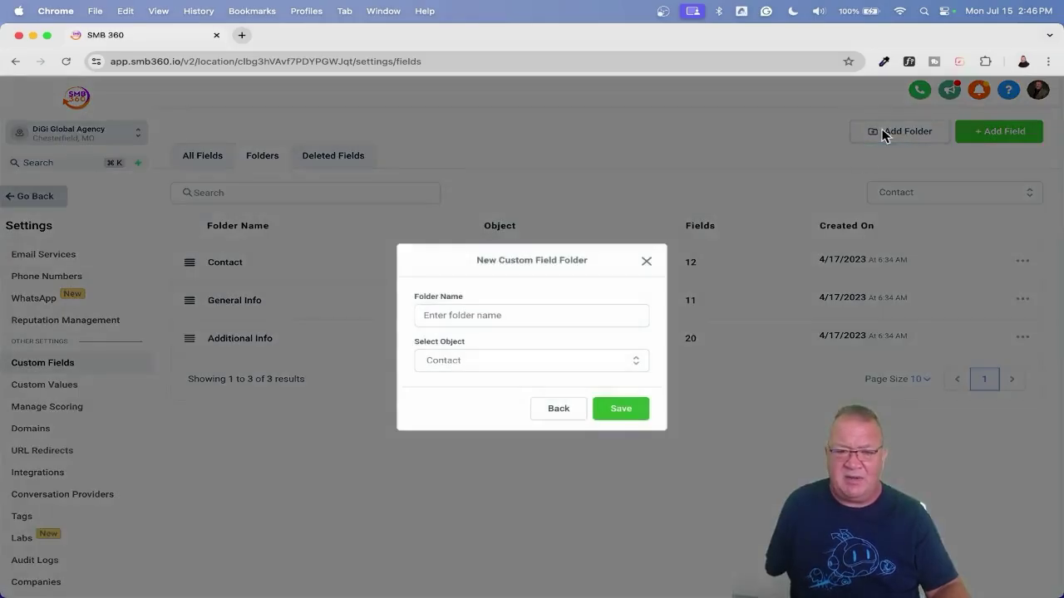
click(524, 320)
text(Go)
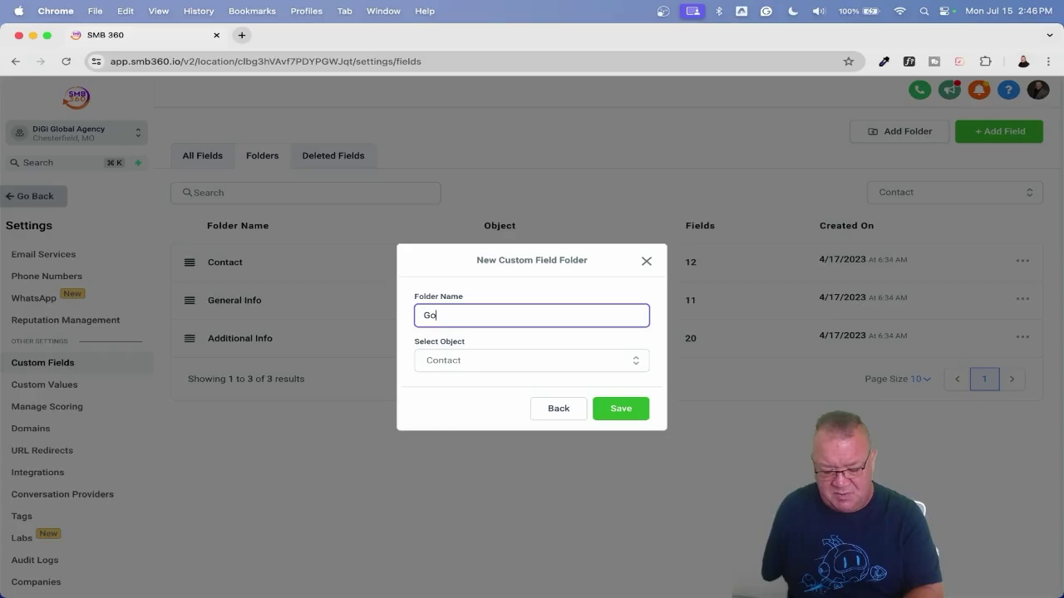
text(ogle Review)
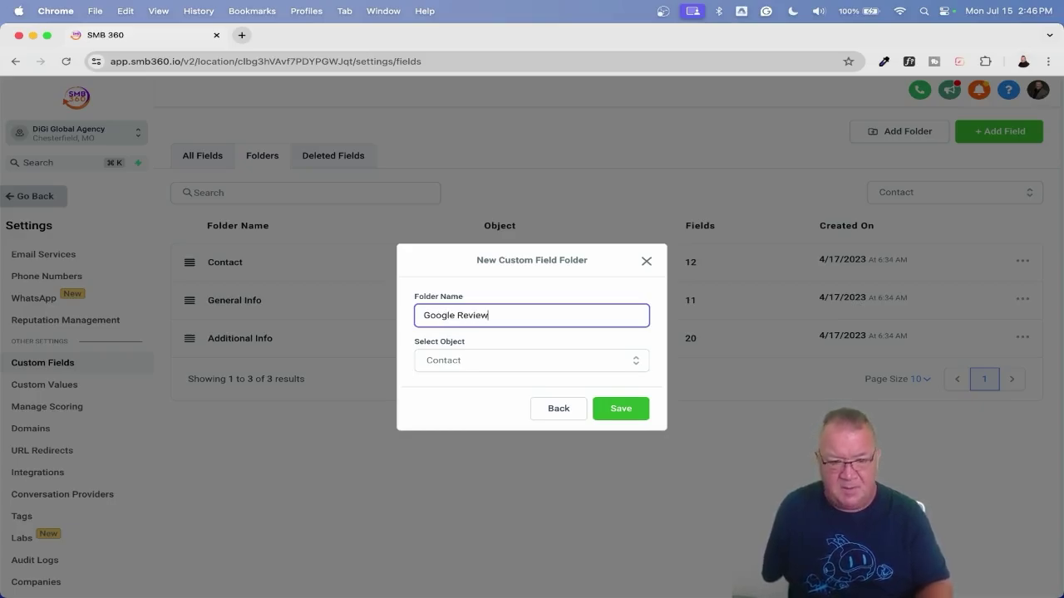
click(501, 371)
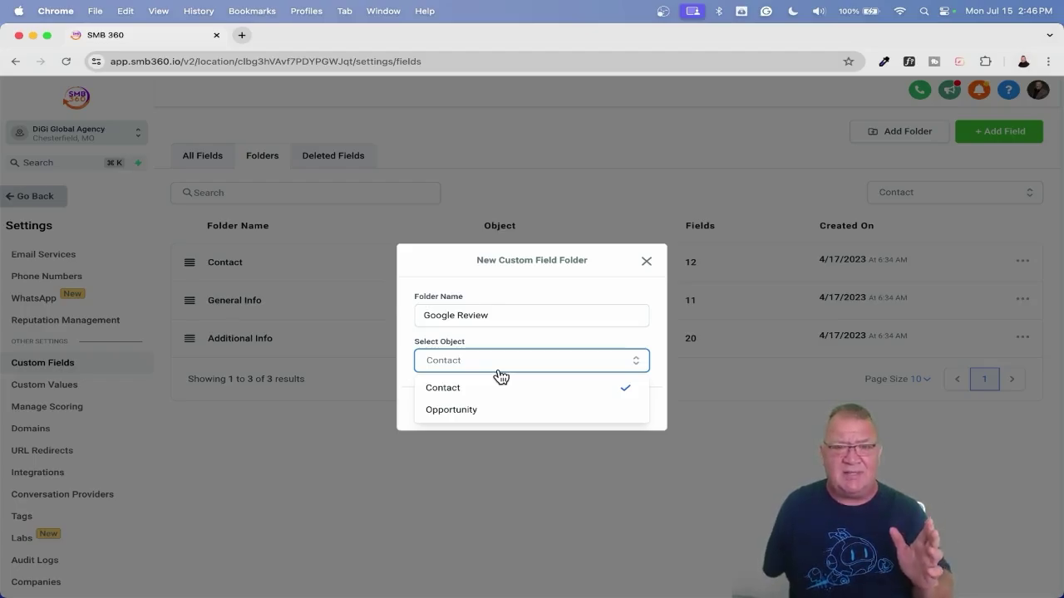
click(501, 359)
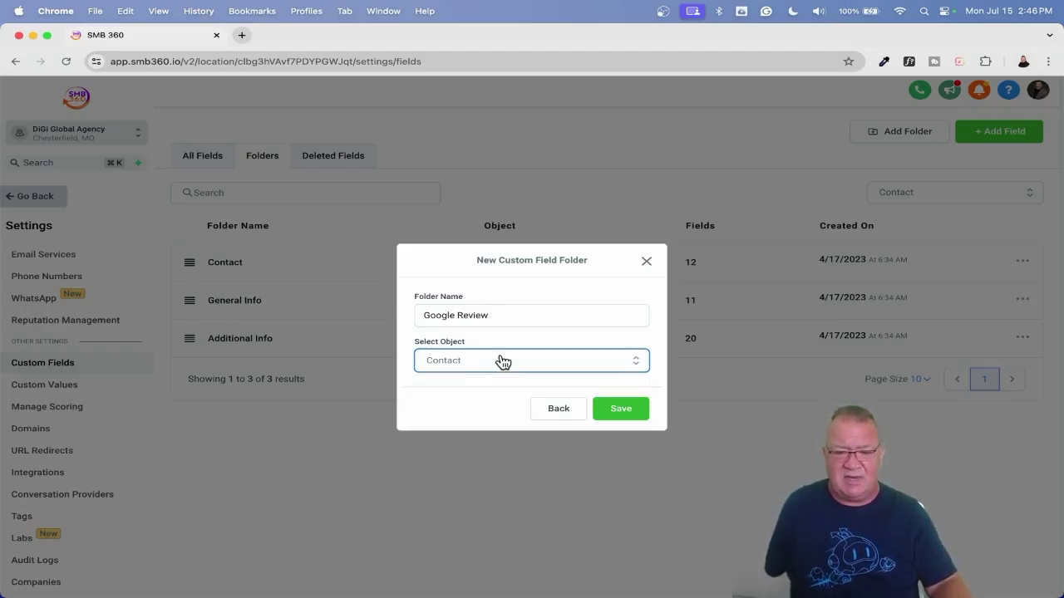
- Save the Google Review folder, then browse Additional Info's fields and return to the Folders list
click(621, 407)
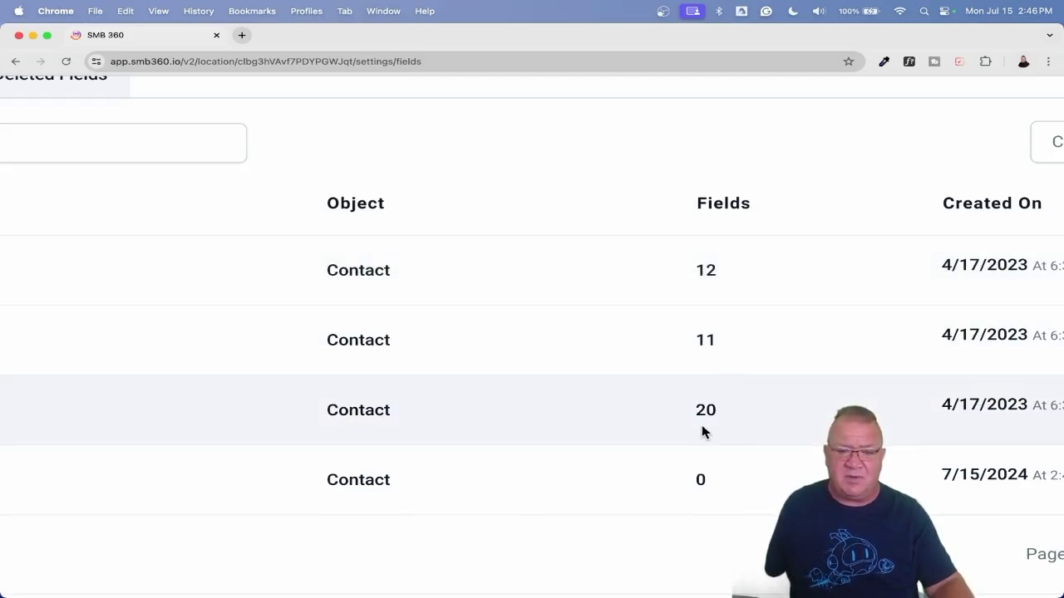
click(235, 343)
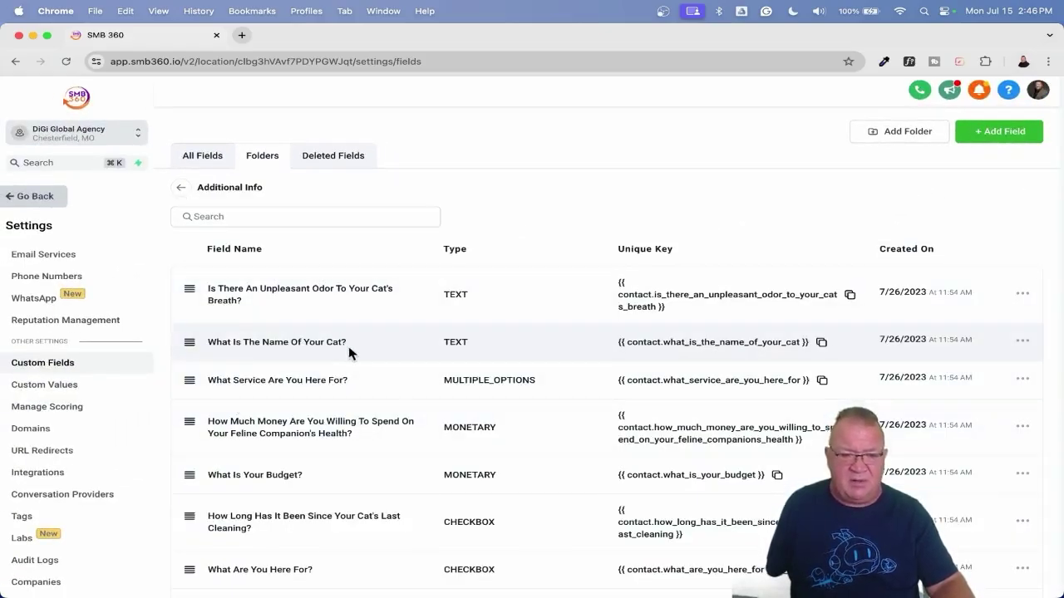
scroll(352, 364, down, 3)
scroll(352, 366, up, 4)
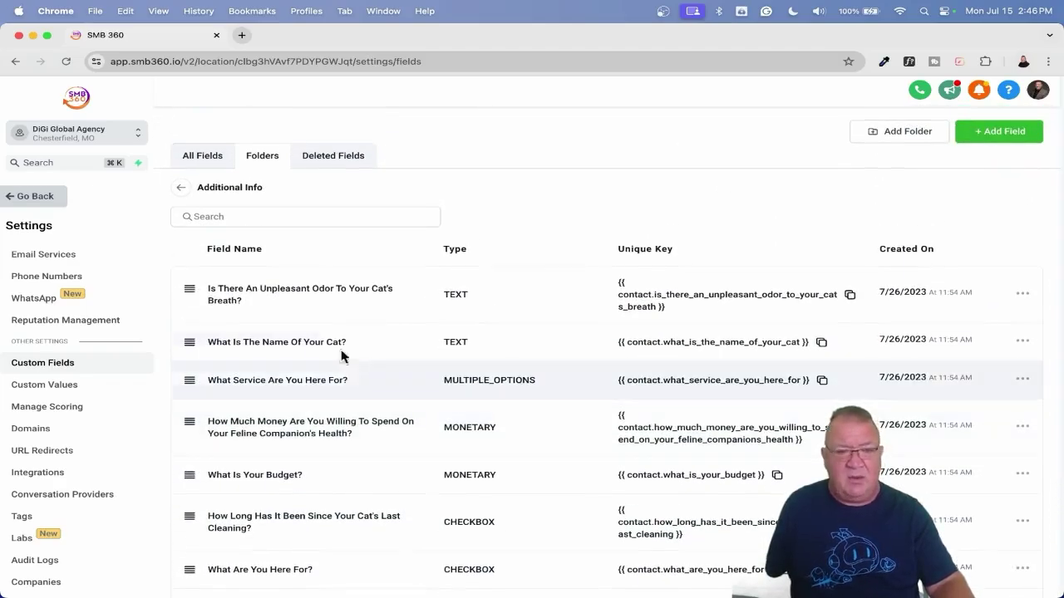
click(181, 187)
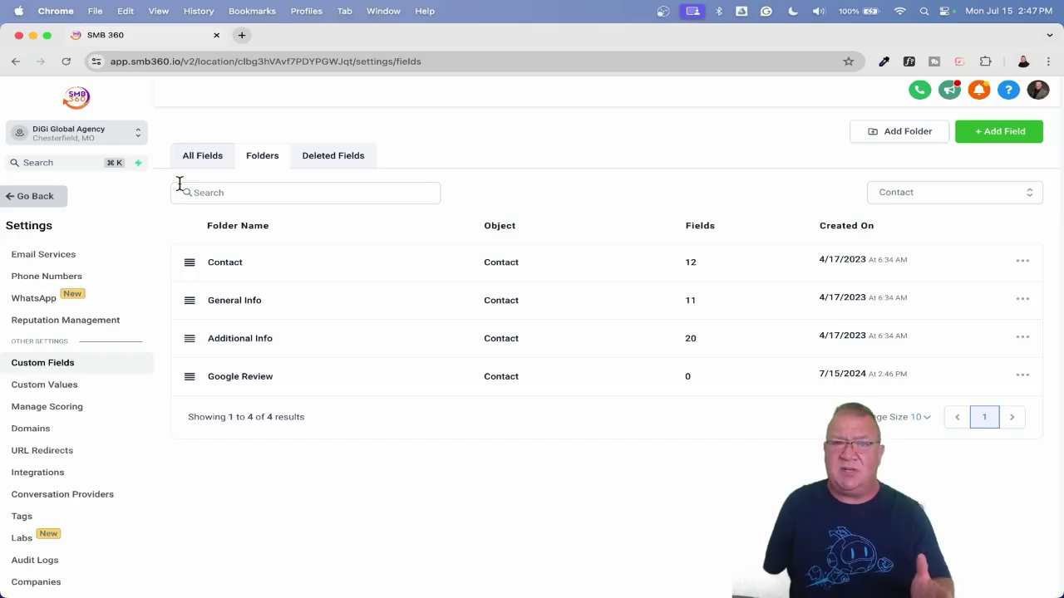
- Move 'How Would You Rate Us?' from page 2 of Custom Fields into Google Review via Bulk Actions
click(200, 158)
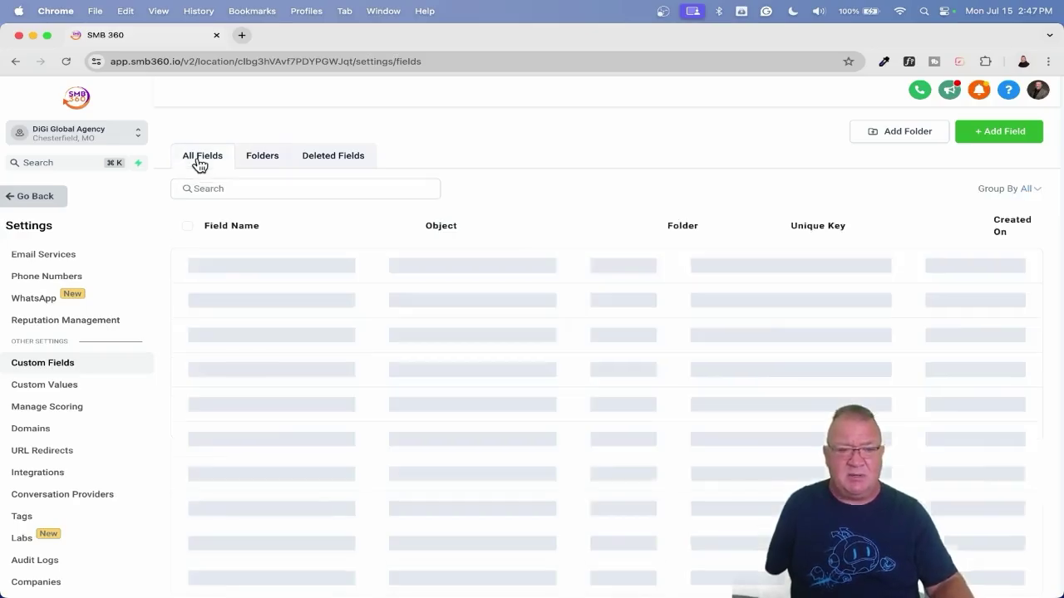
scroll(354, 375, down, 2)
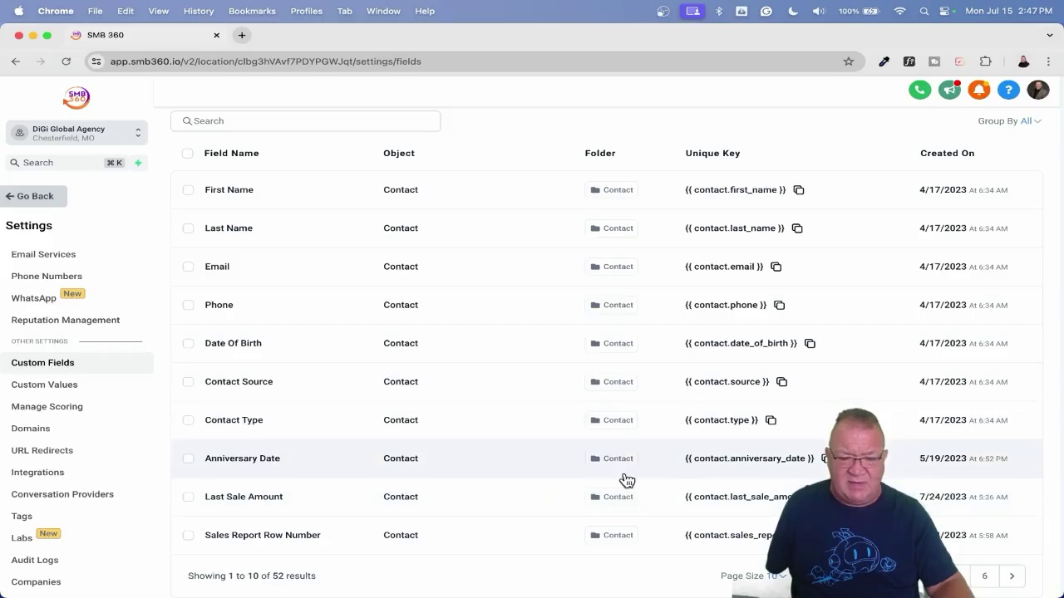
click(875, 576)
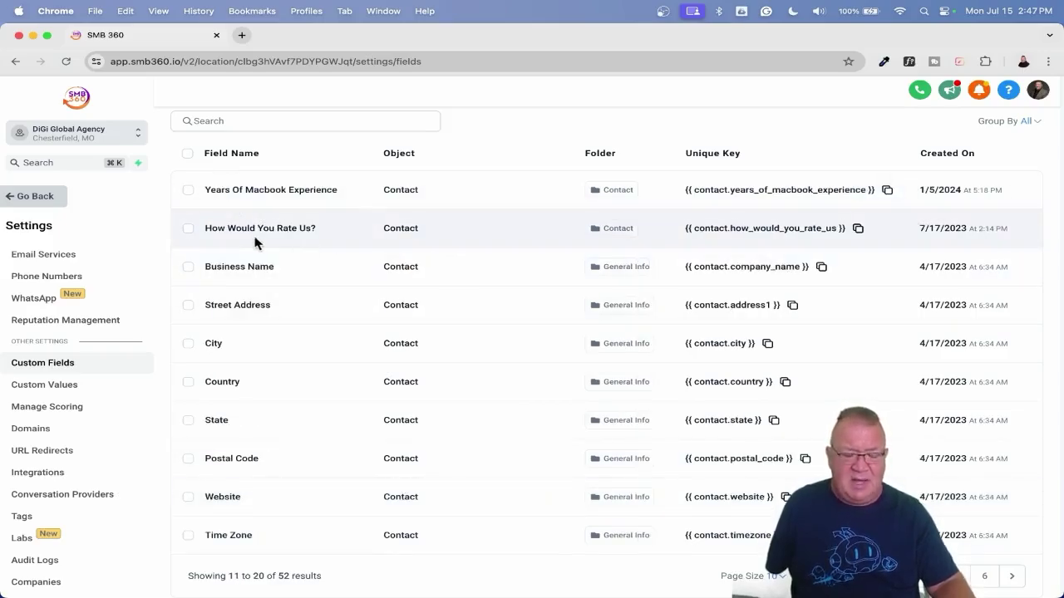
click(189, 233)
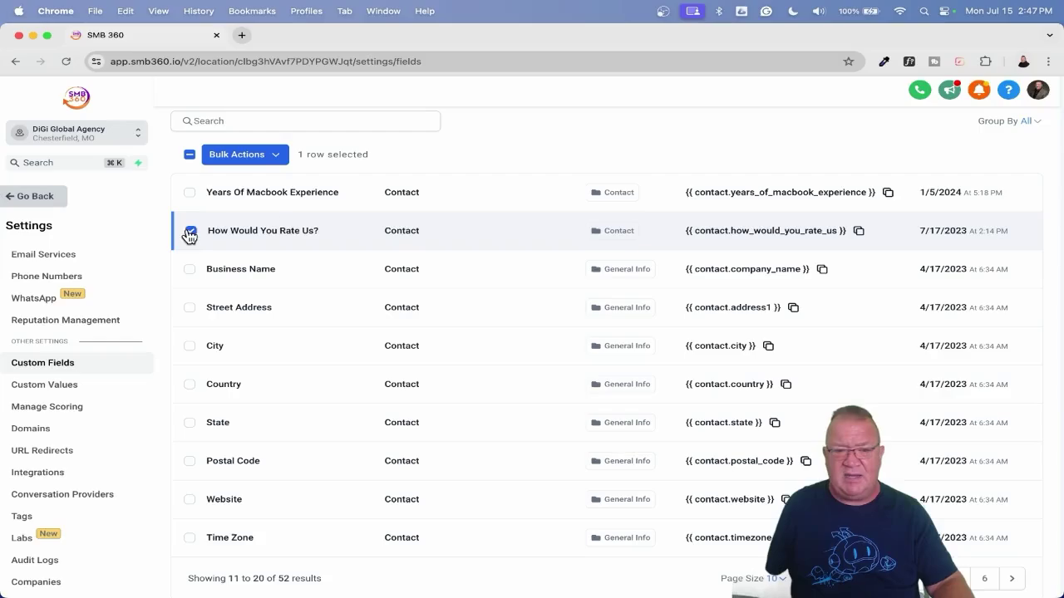
click(272, 157)
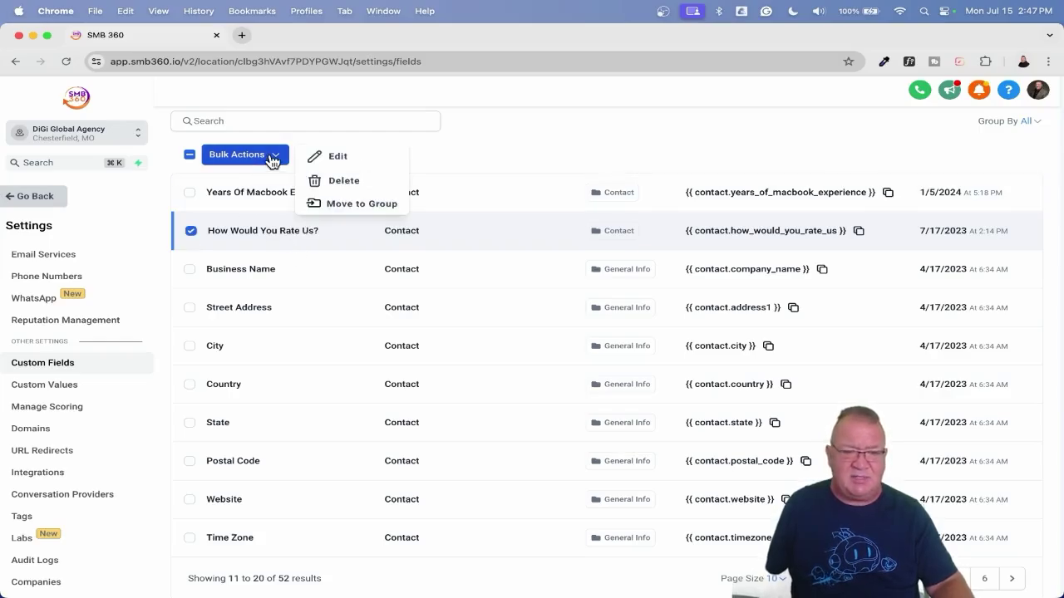
click(347, 207)
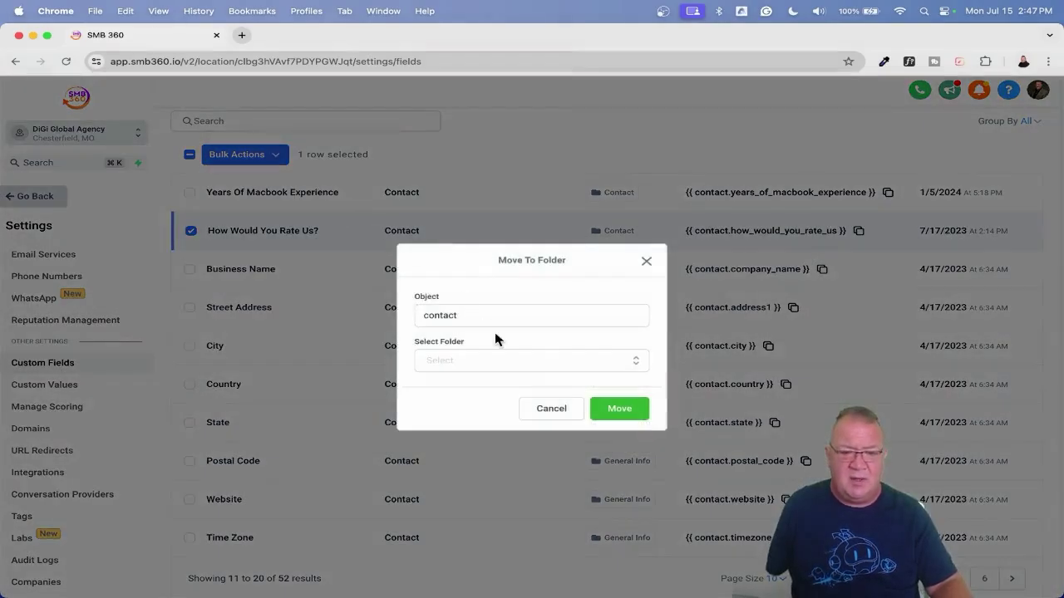
click(487, 362)
click(480, 475)
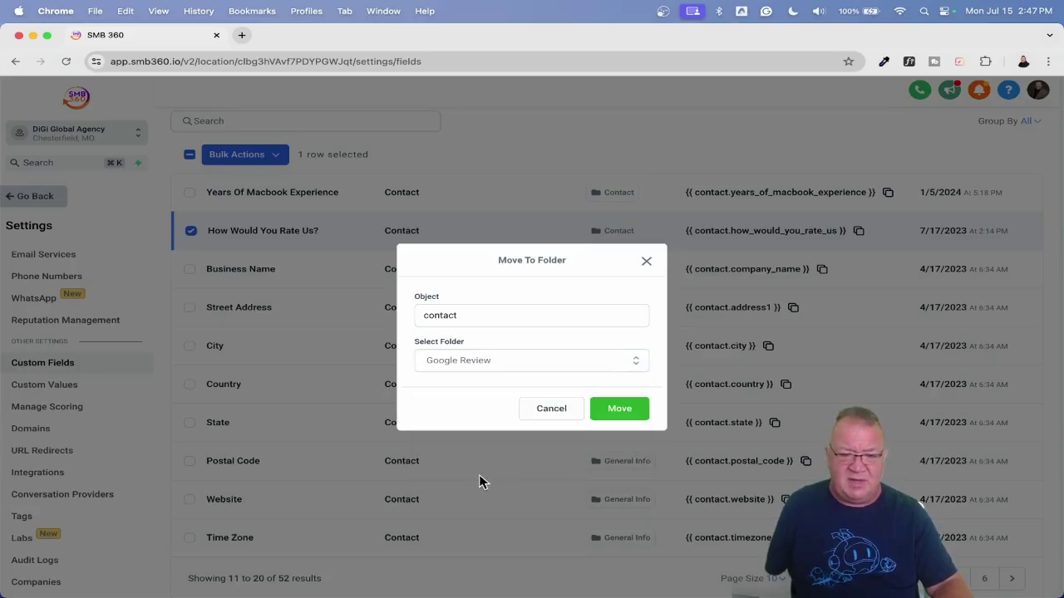
click(620, 408)
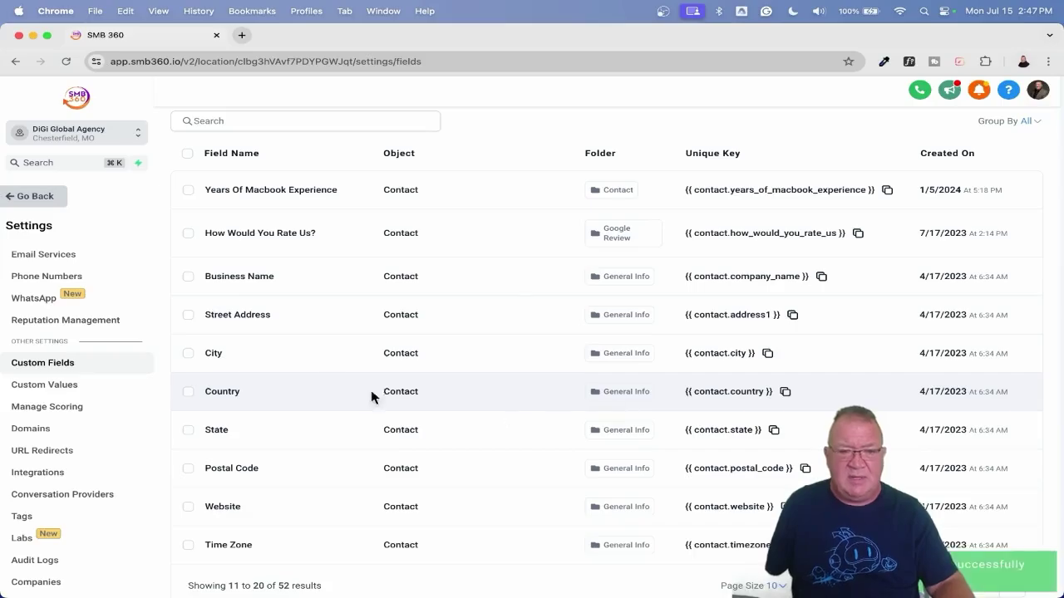
- Return to the GHL TEST contact record and scroll down its contact panel
click(21, 195)
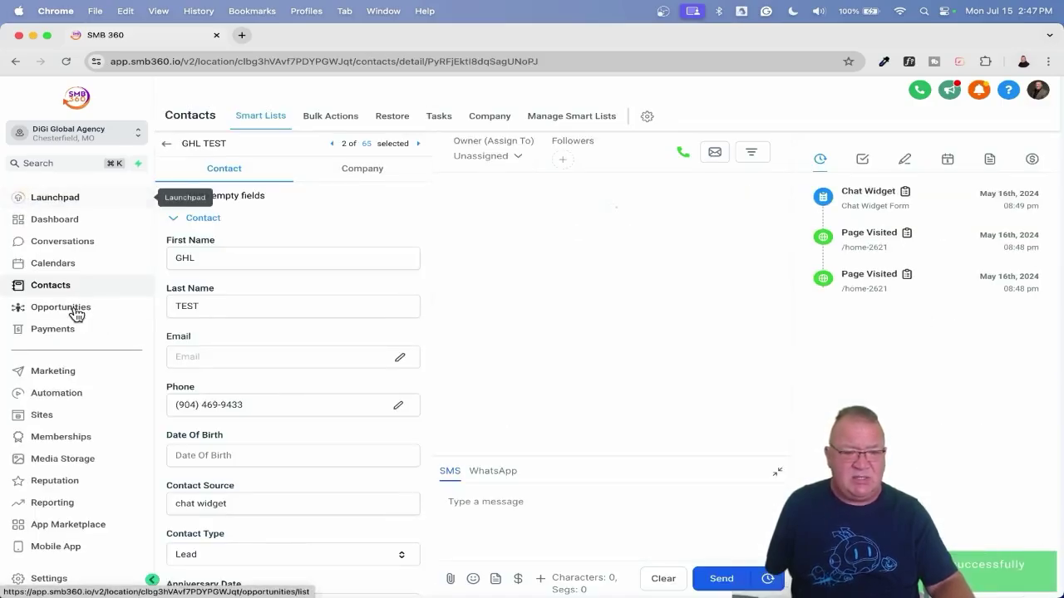
scroll(280, 350, down, 10)
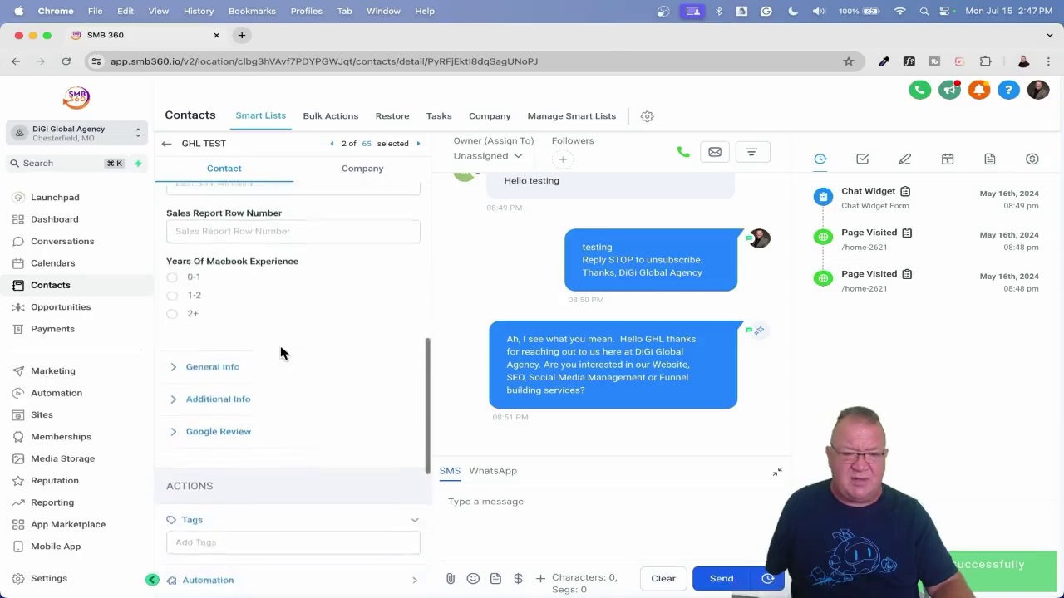
scroll(280, 354, down, 3)
scroll(278, 344, up, 5)
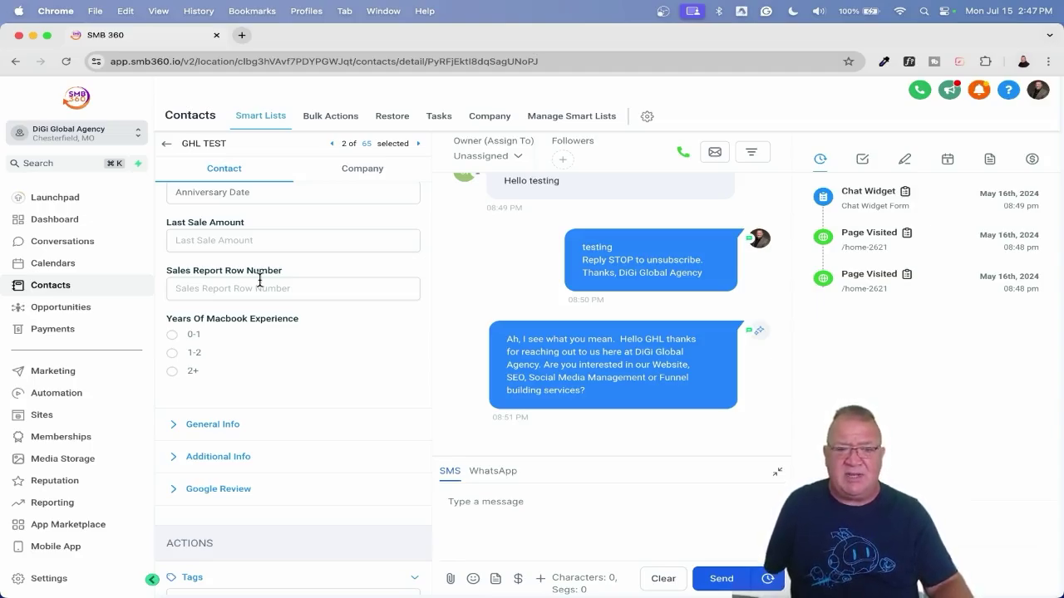
scroll(260, 281, down, 5)
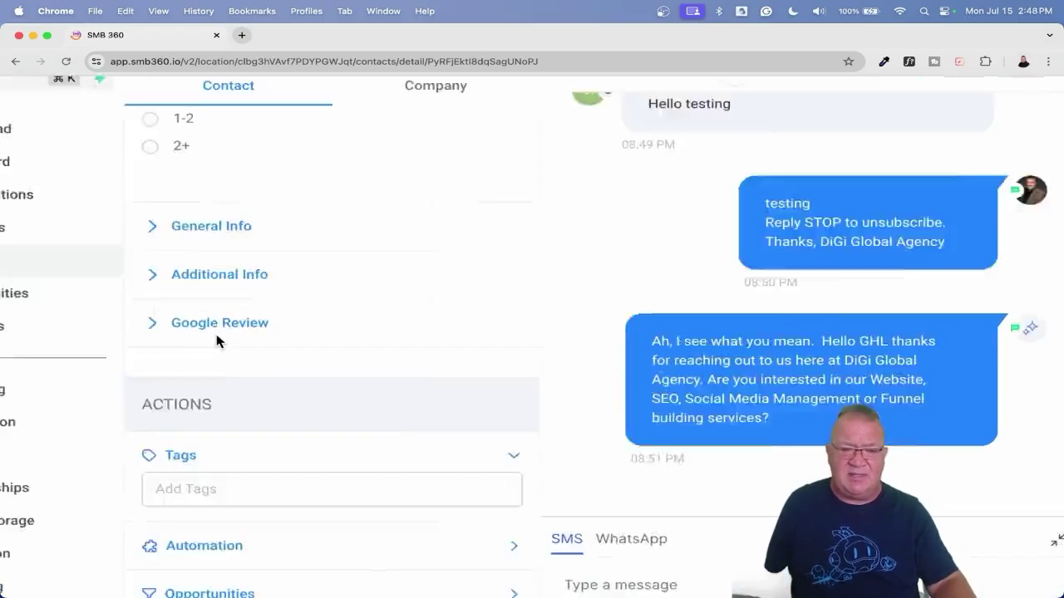
scroll(216, 340, up, 5)
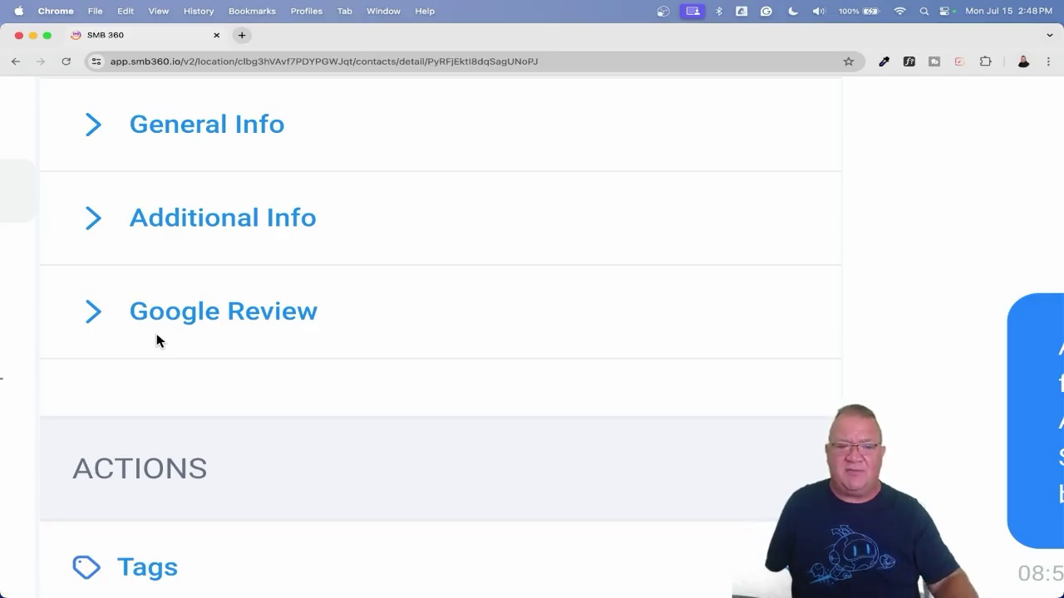
scroll(158, 340, down, 5)
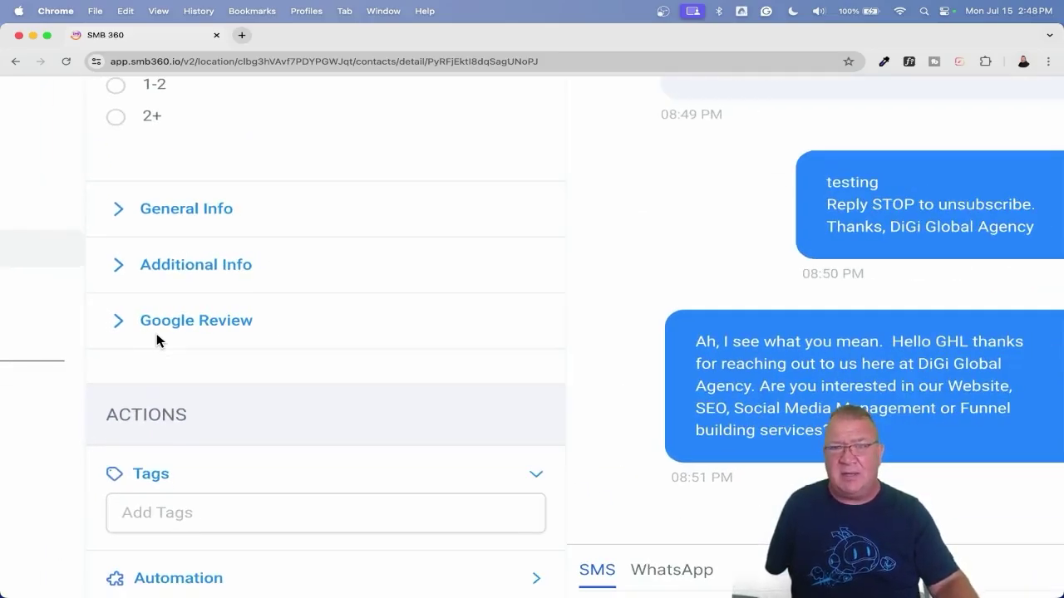
- Expand the Google Review section to see the 1–5 star rating question, then collapse it
click(123, 325)
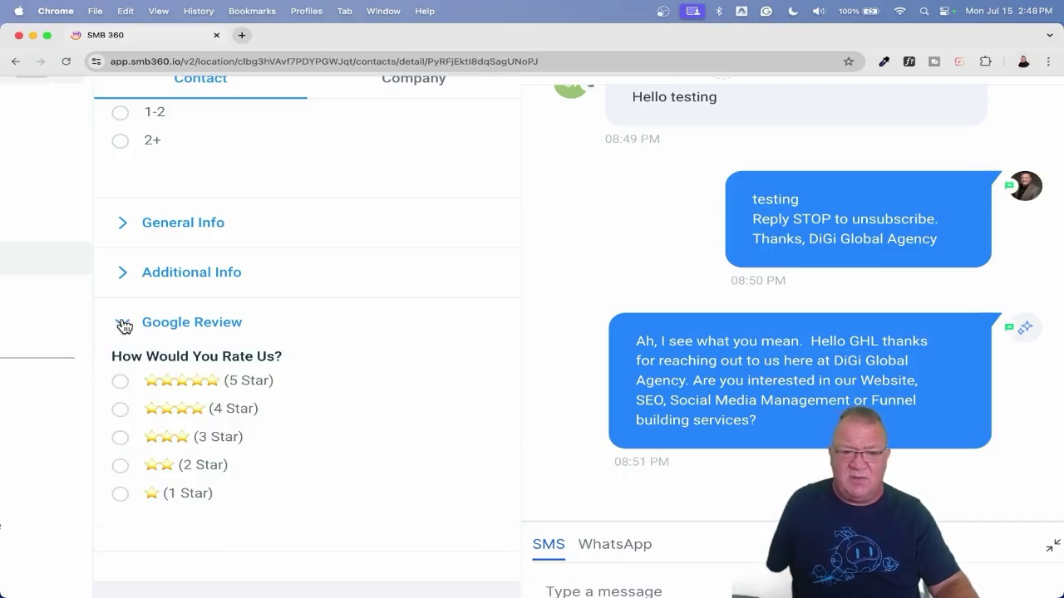
scroll(275, 334, down, 3)
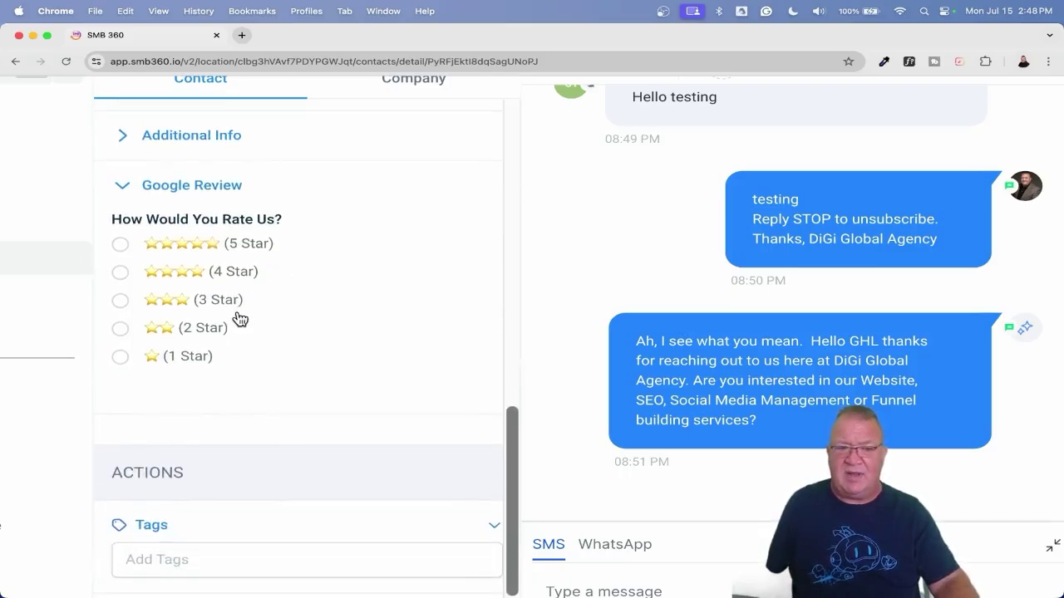
click(121, 188)
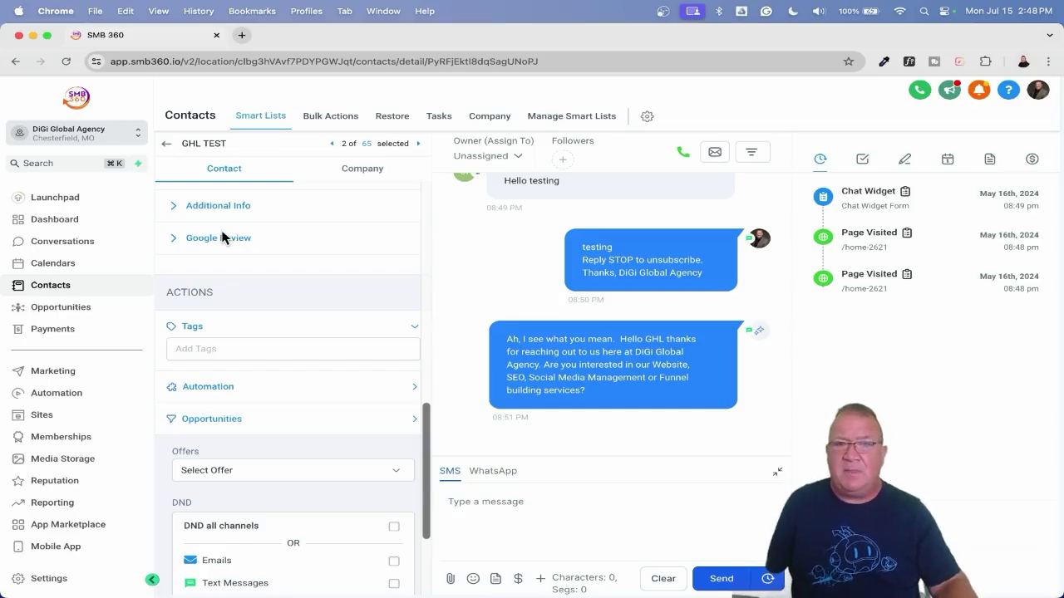
- Go to Settings > Custom Fields and list the custom field folders
click(73, 579)
scroll(81, 449, down, 5)
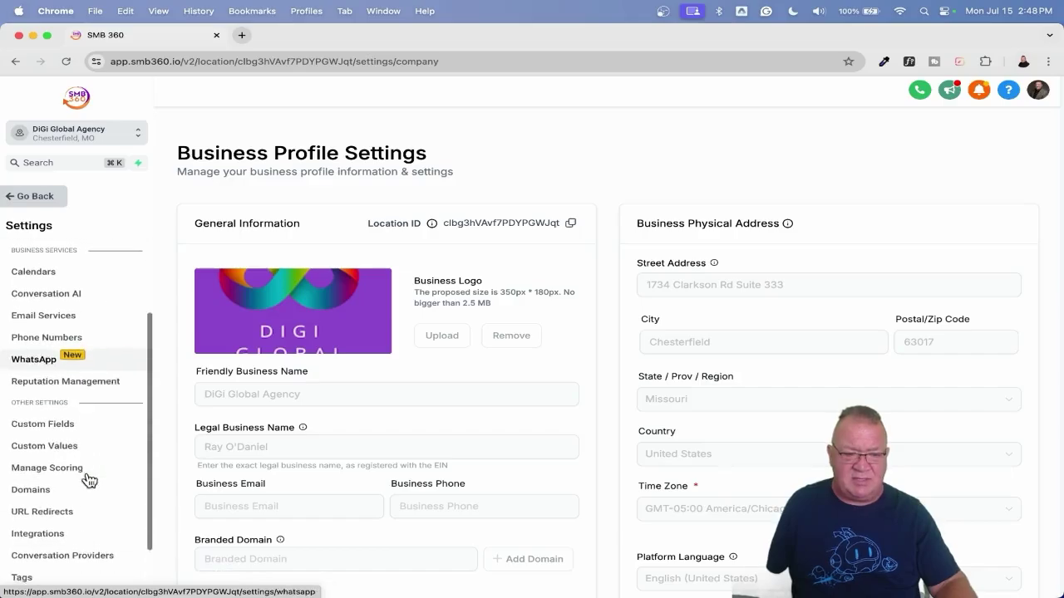
click(43, 417)
click(262, 157)
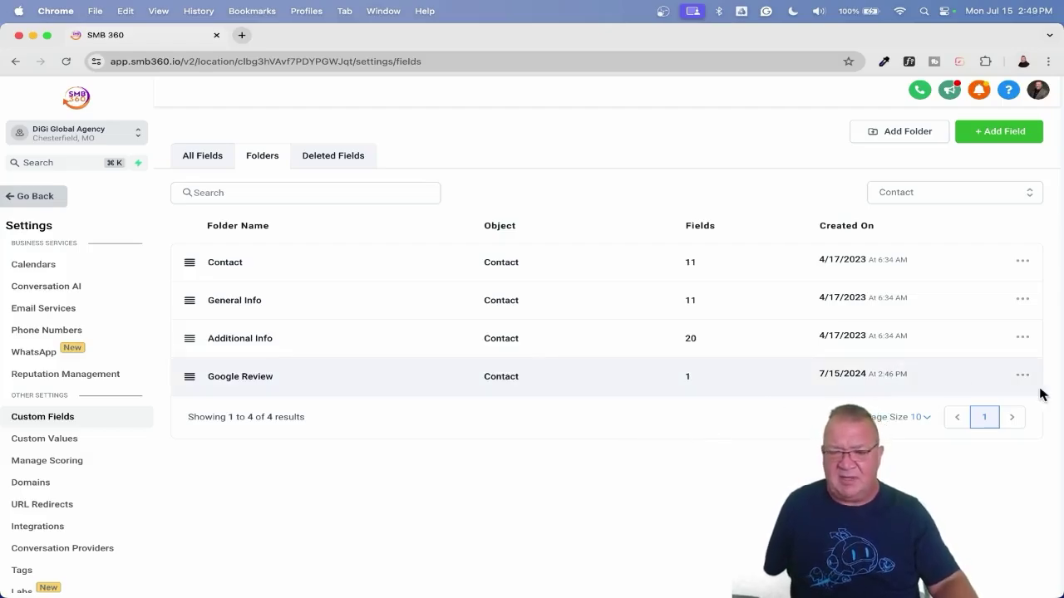
- Check the Google Review and Additional Info row menus, then open the Additional Info folder
scroll(980, 384, up, 5)
click(979, 364)
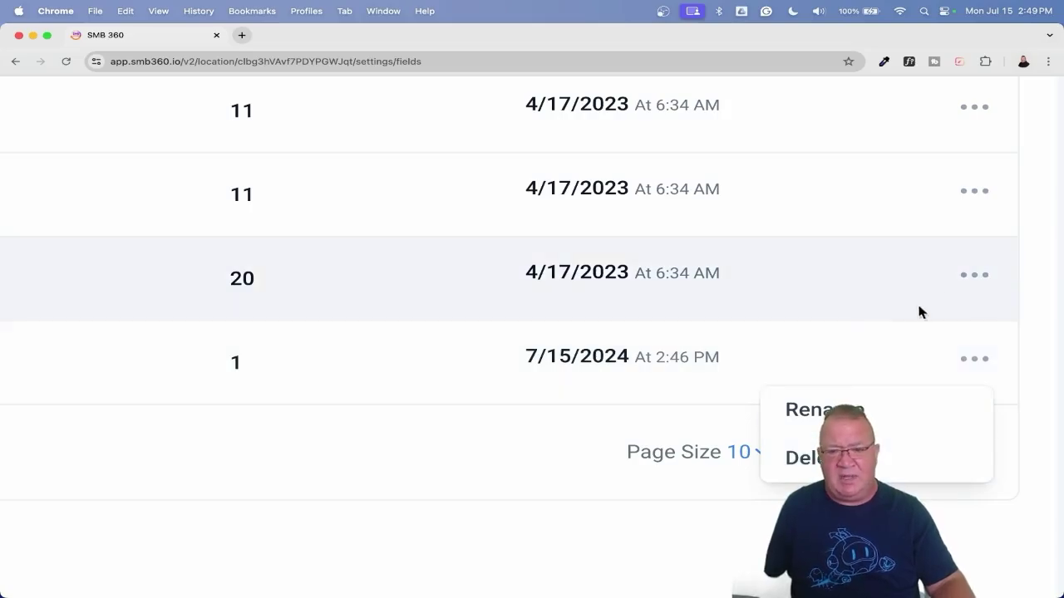
click(974, 275)
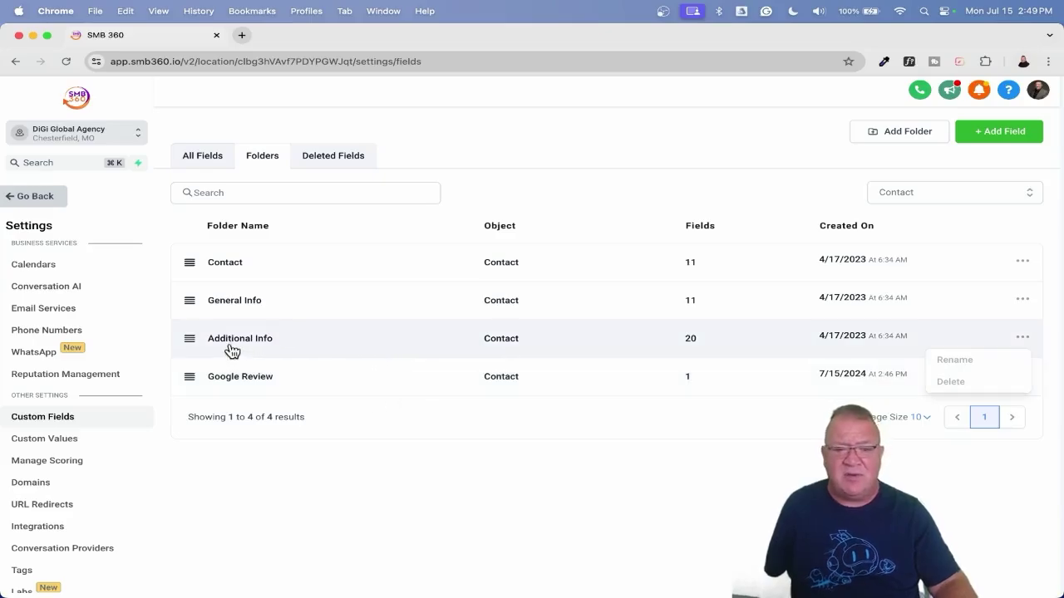
click(230, 343)
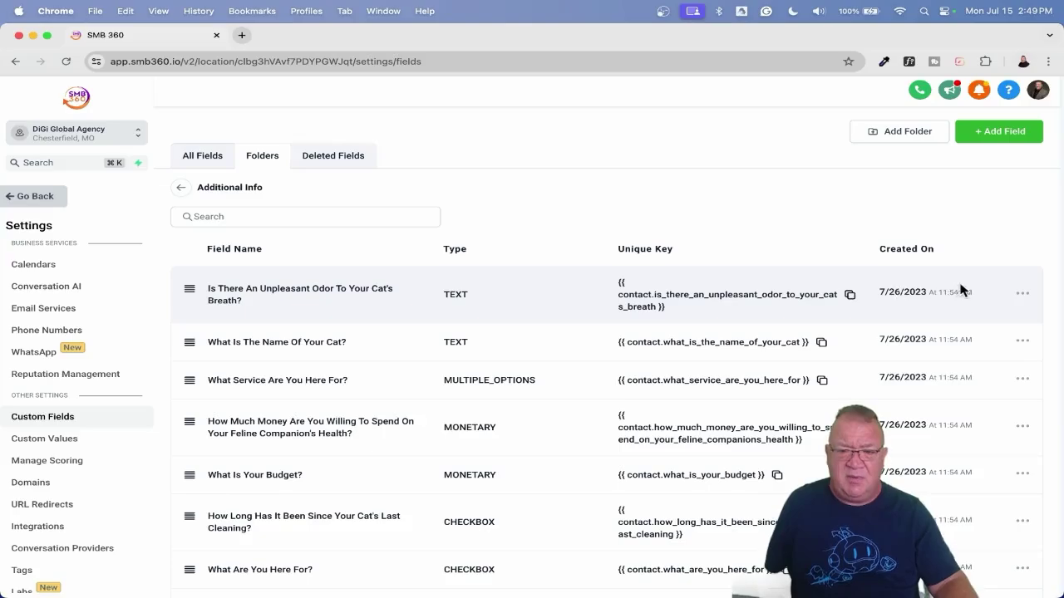
- Move the cat-breath odor field from Additional Info into the Google Review folder
click(1023, 293)
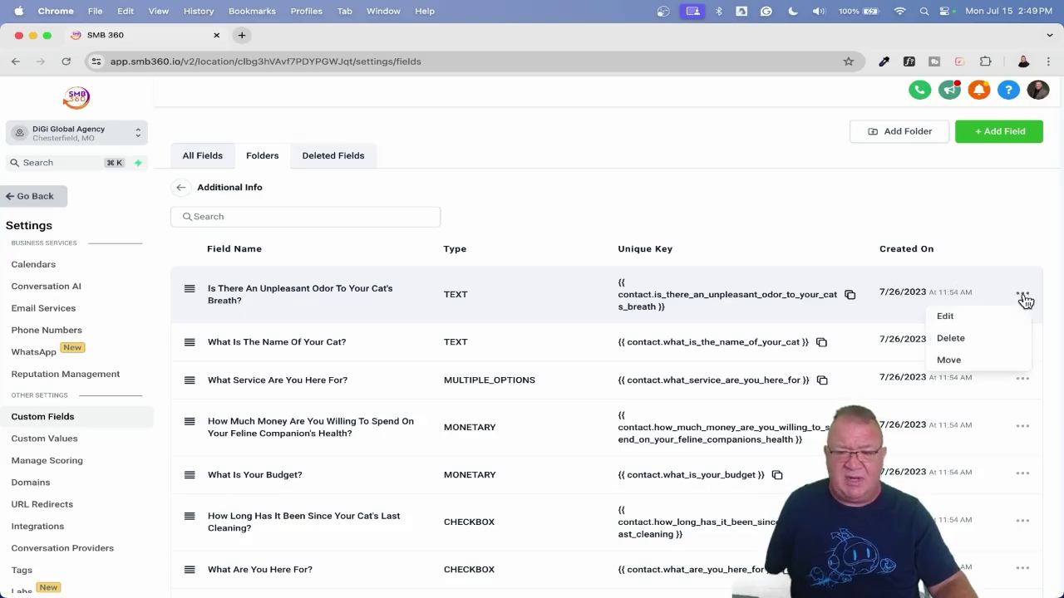
click(957, 366)
click(498, 364)
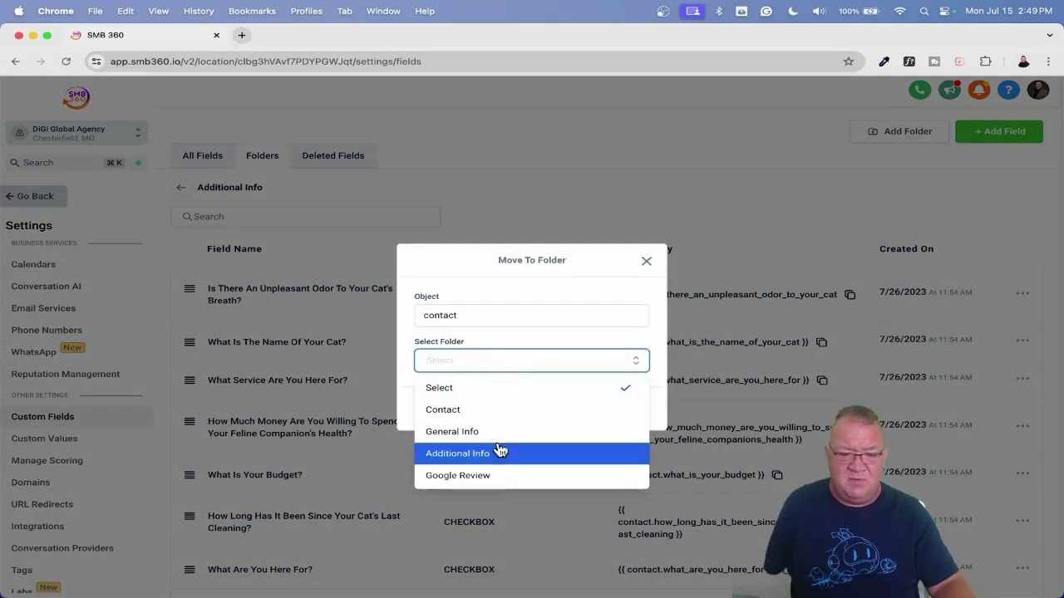
click(494, 479)
click(611, 409)
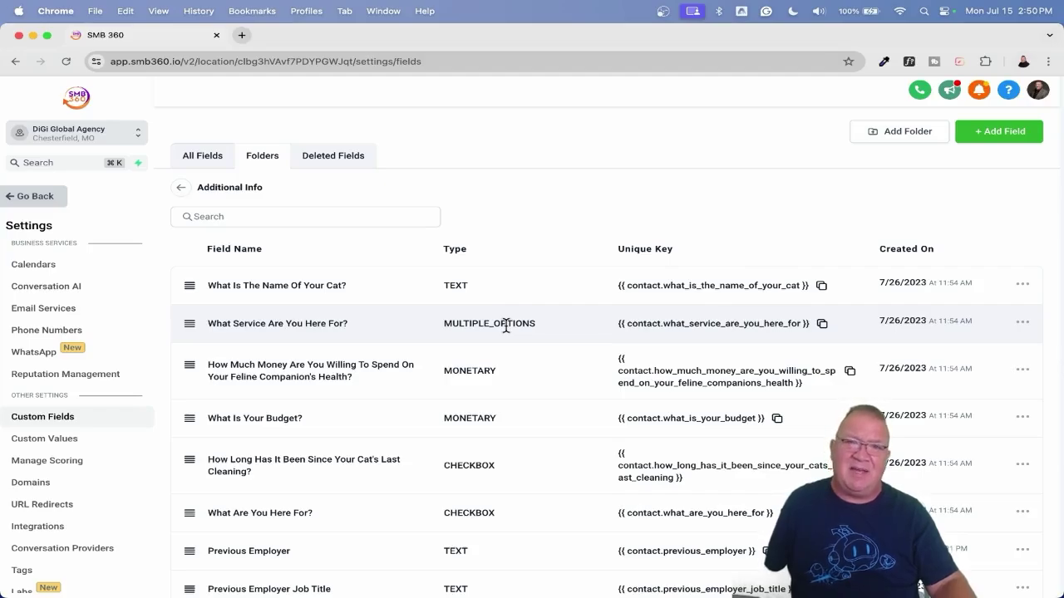
- Return to the Folders list and open Google Review to confirm it holds two fields
click(179, 188)
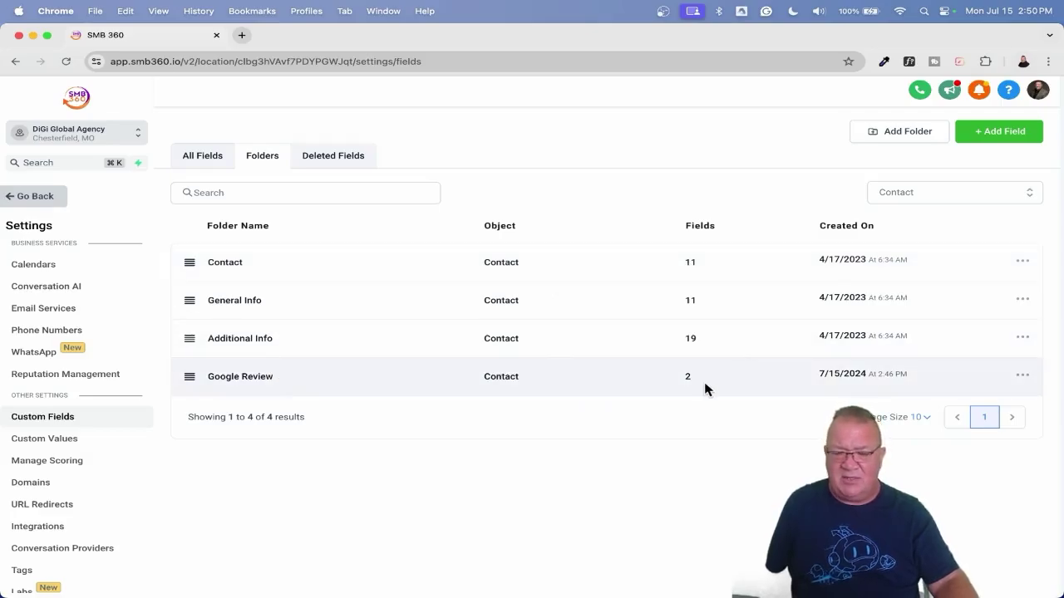
scroll(704, 386, up, 5)
scroll(658, 374, down, 5)
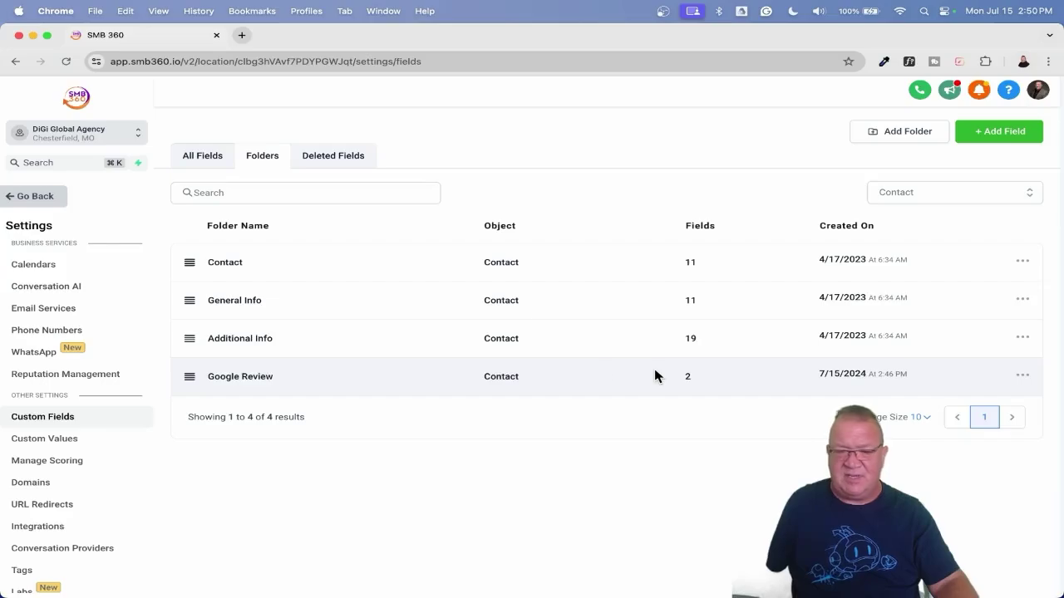
click(252, 378)
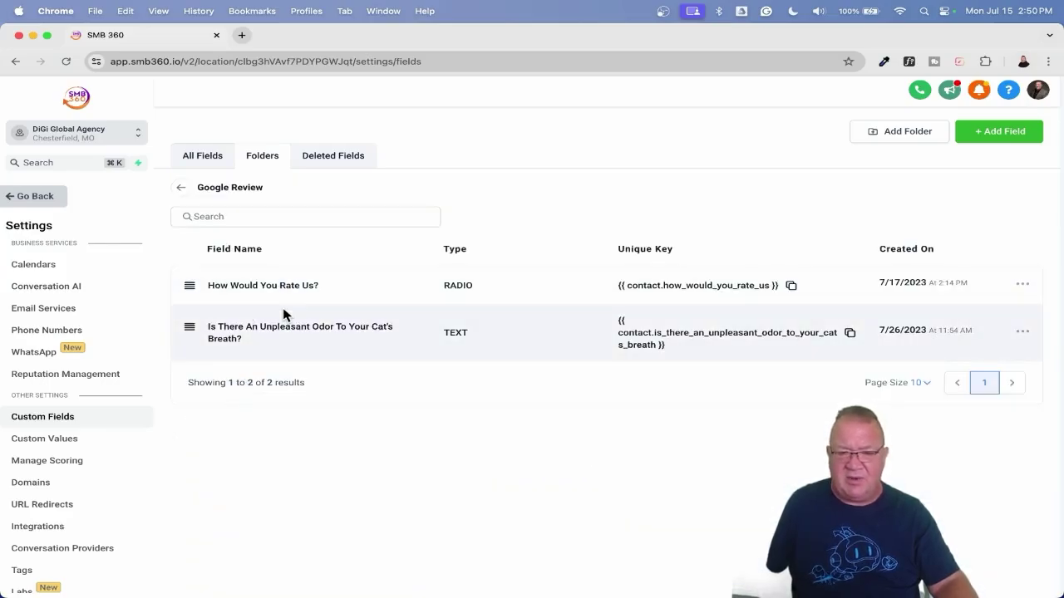
- Return to the GHL TEST contact and expand Google Review showing the star-rating and odor questions
click(32, 199)
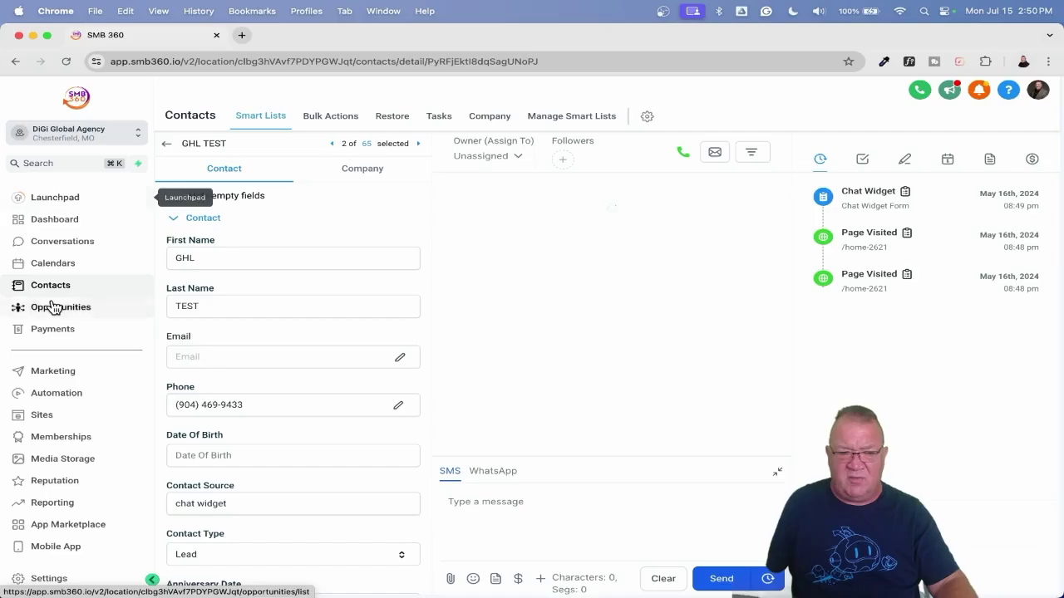
scroll(315, 362, down, 10)
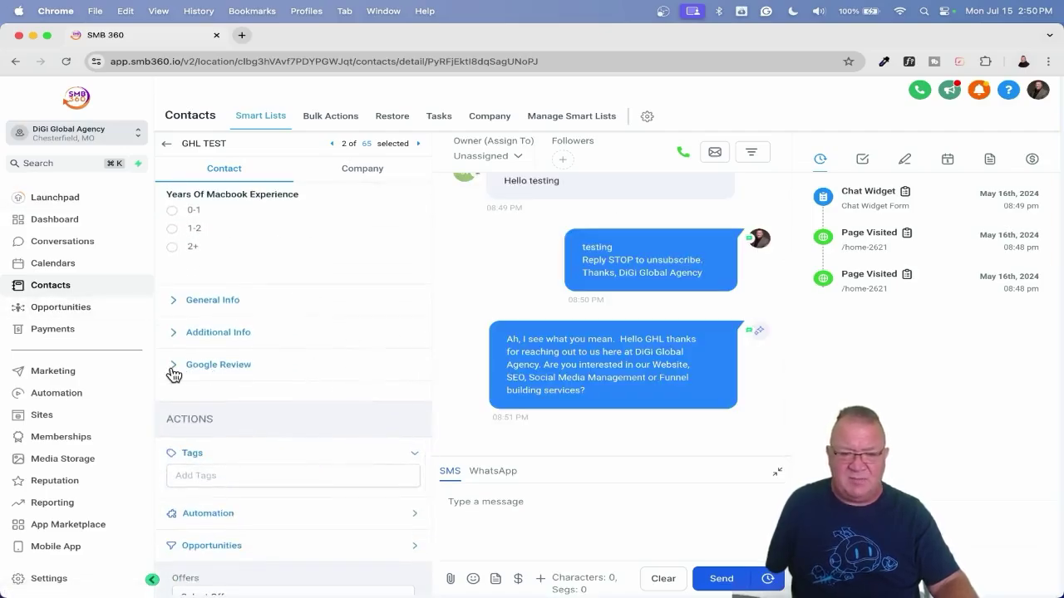
click(173, 370)
scroll(250, 333, down, 3)
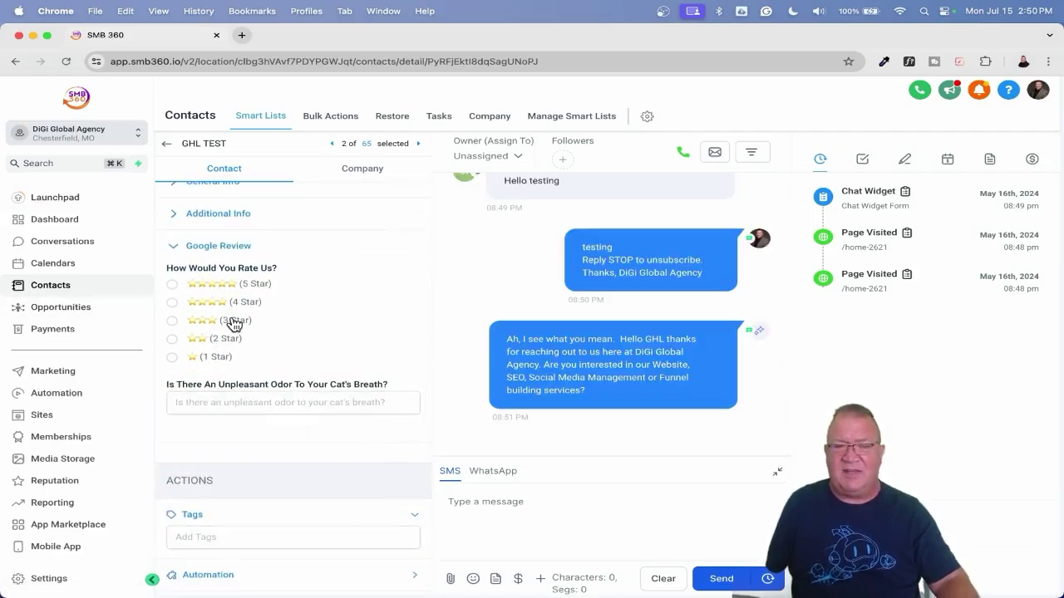